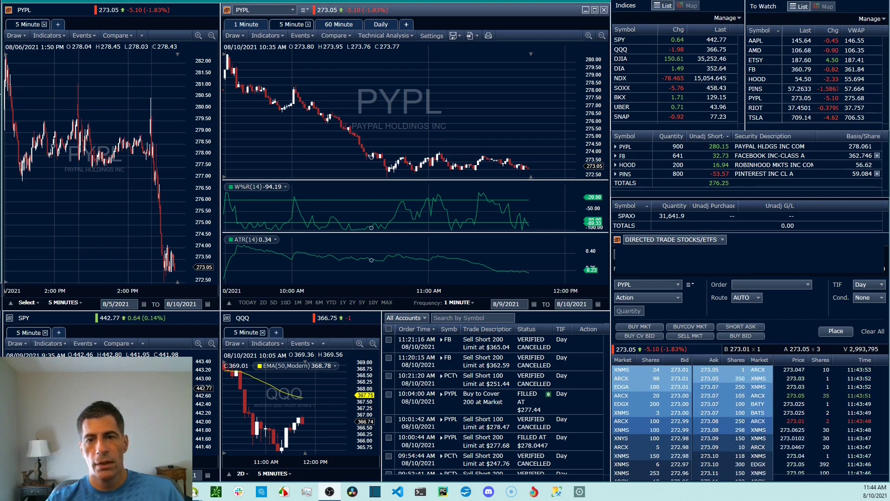
Bring up the Active Trader Pro main window and open the saved Premarket Mini chart.
mouse_move(216, 492)
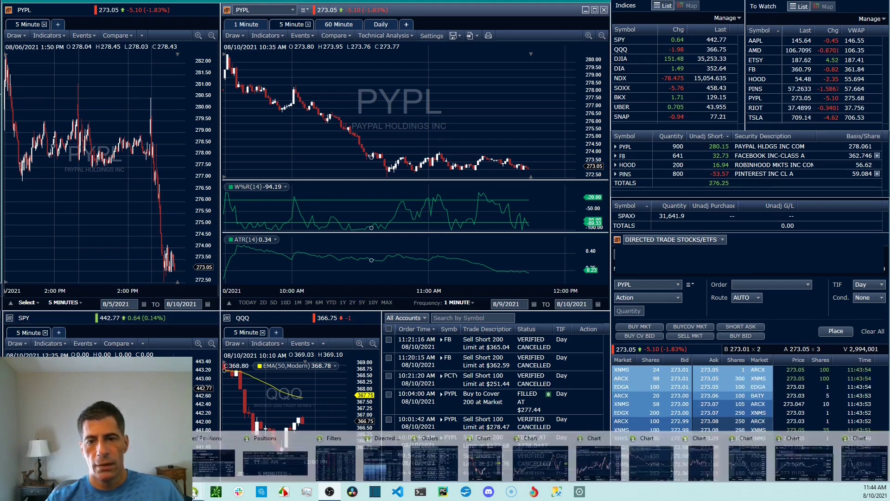
click(158, 459)
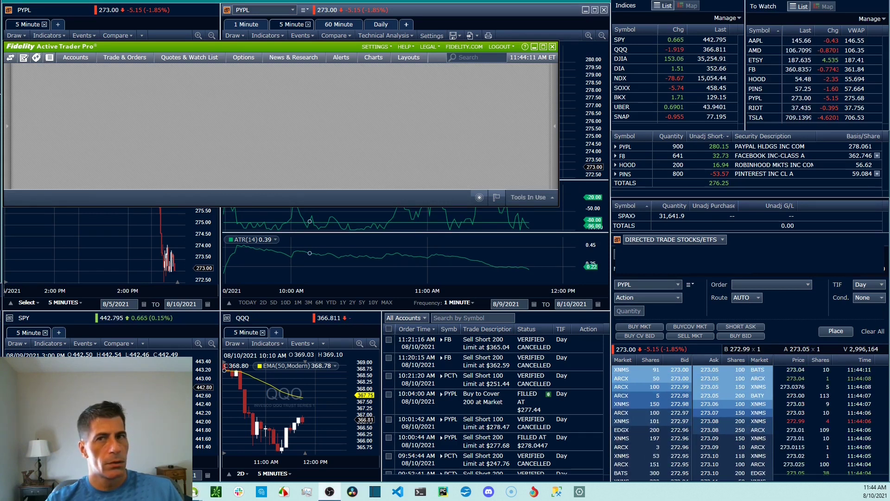
click(382, 59)
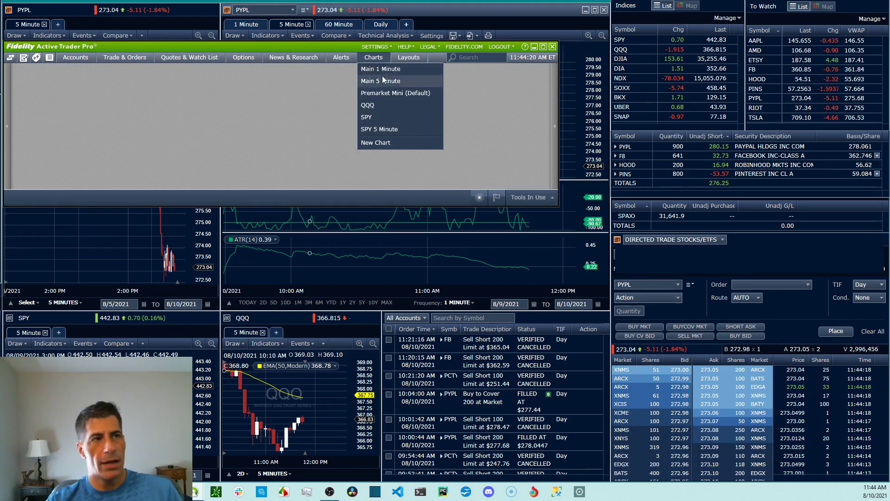
mouse_move(244, 57)
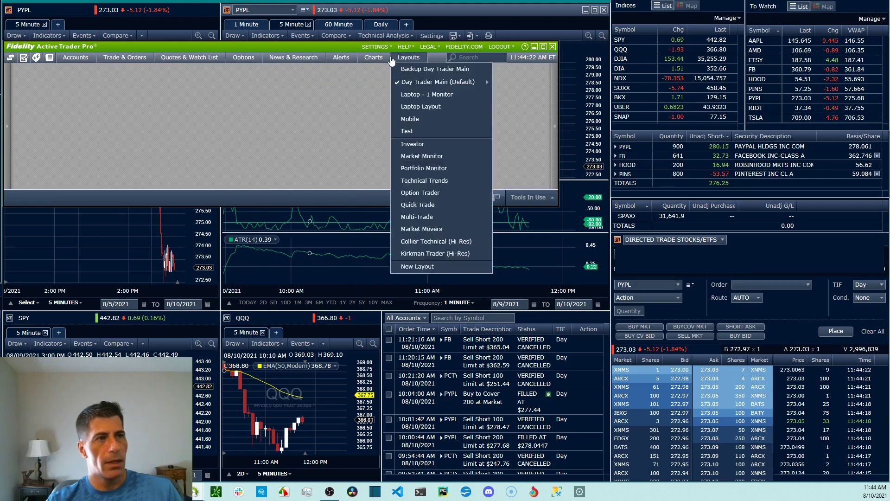
mouse_move(374, 57)
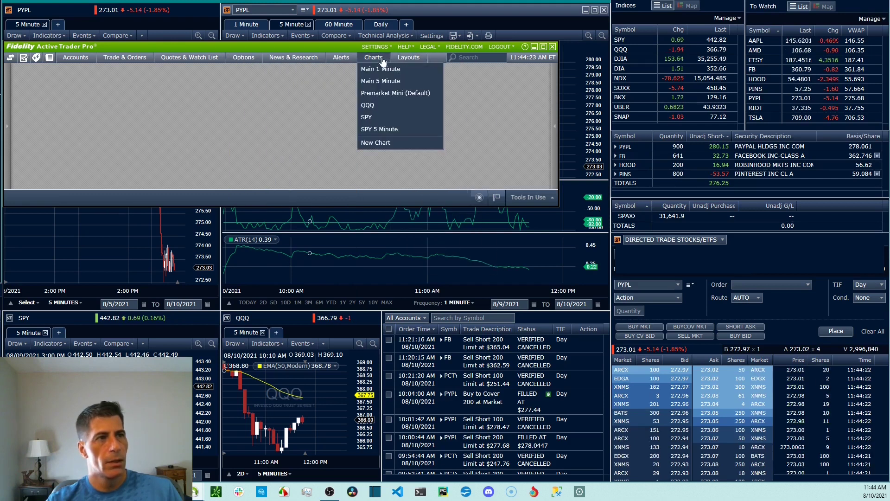
click(396, 94)
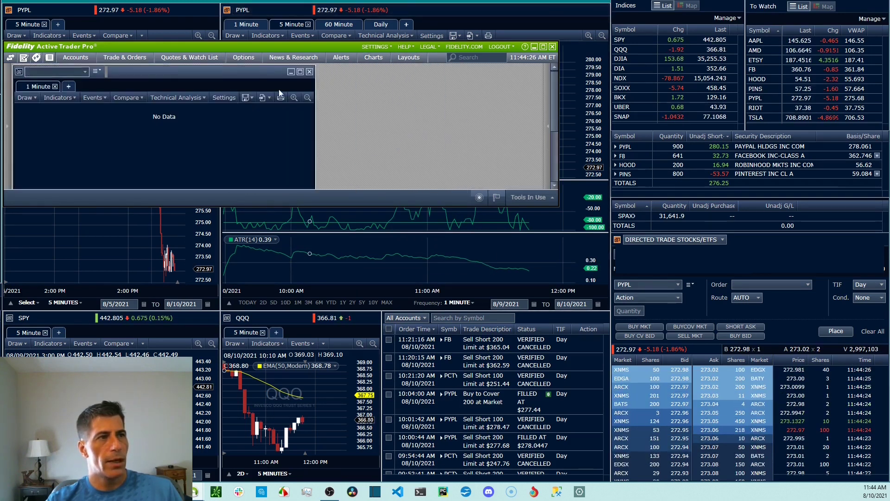
Float the new chart out of the main window with PYPL as its symbol, and close it.
right_click(225, 72)
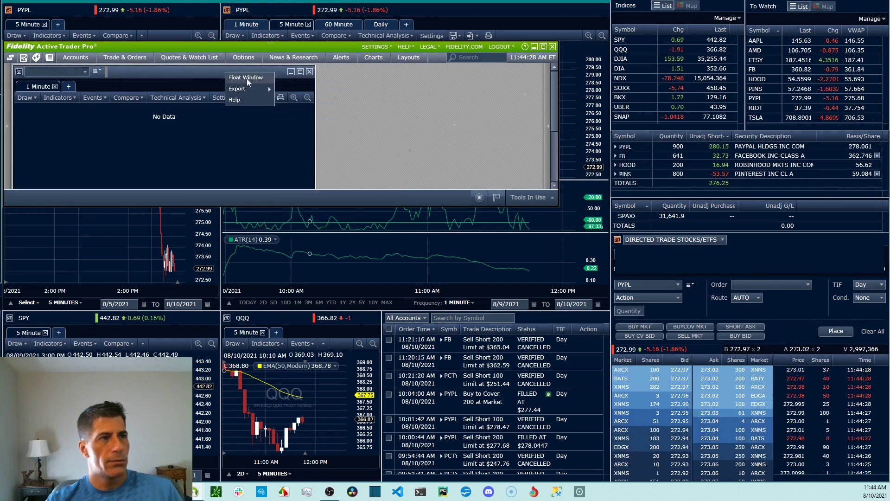
click(247, 78)
text(PYPL)
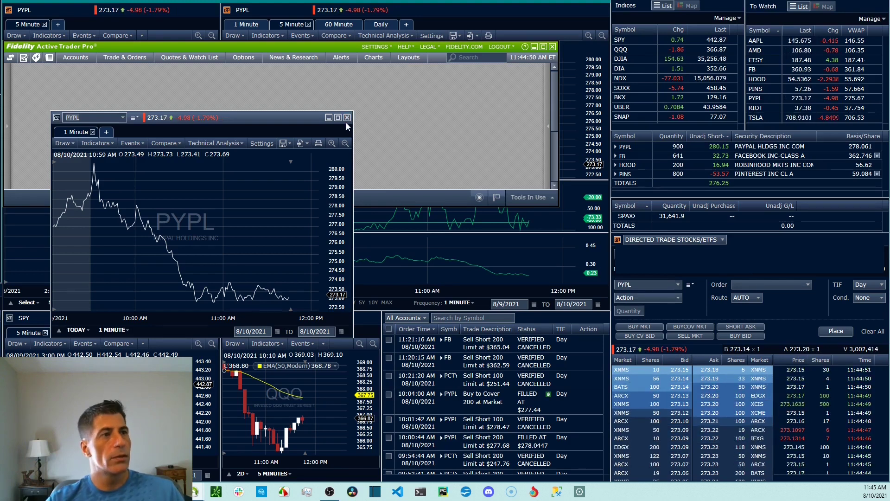
click(347, 118)
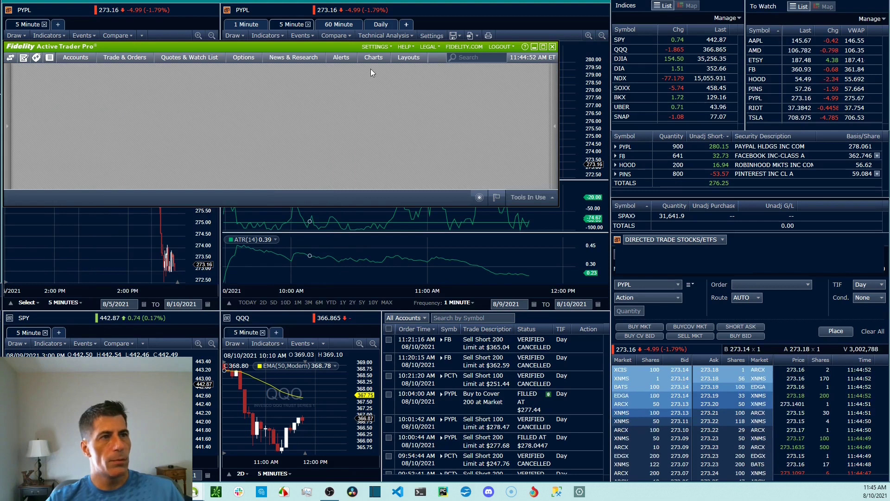
Return to the PYPL charts and review the frequency options of the 5-minute and 1-minute charts.
click(372, 66)
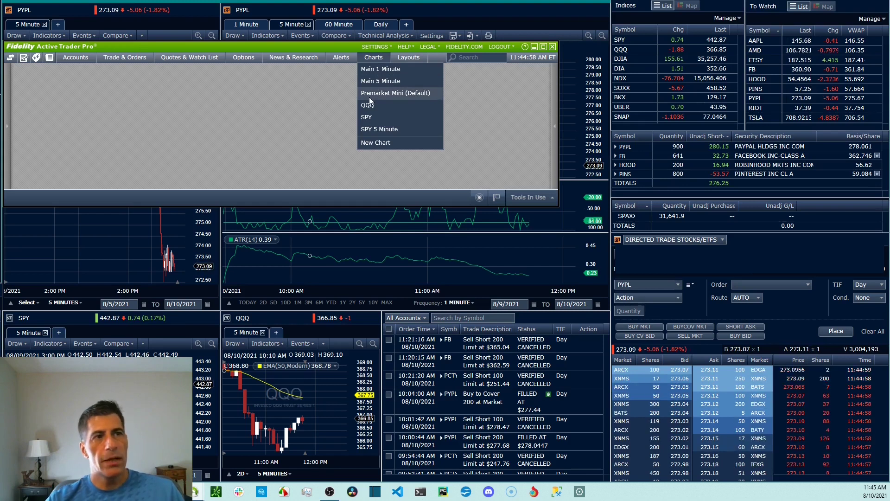
click(114, 249)
click(263, 257)
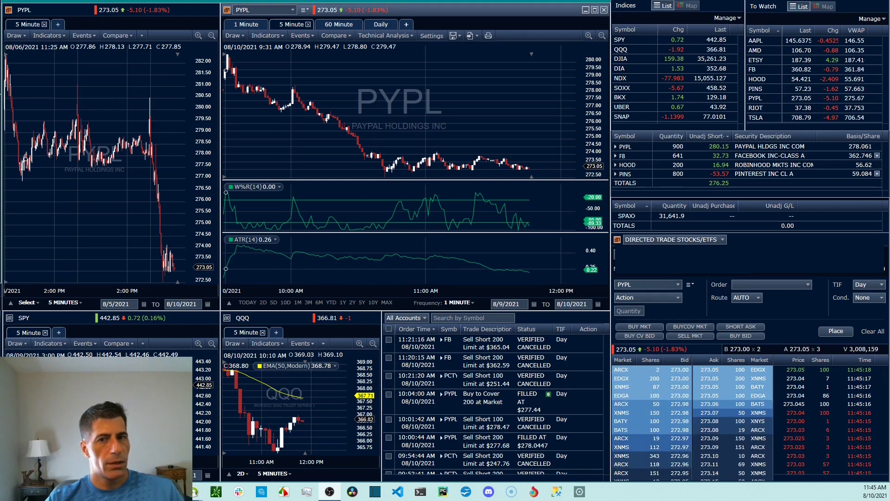
click(79, 303)
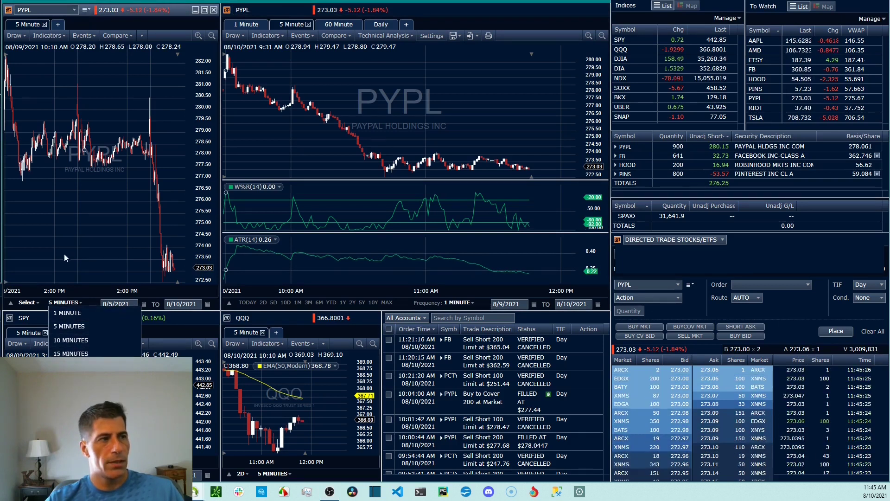
click(458, 302)
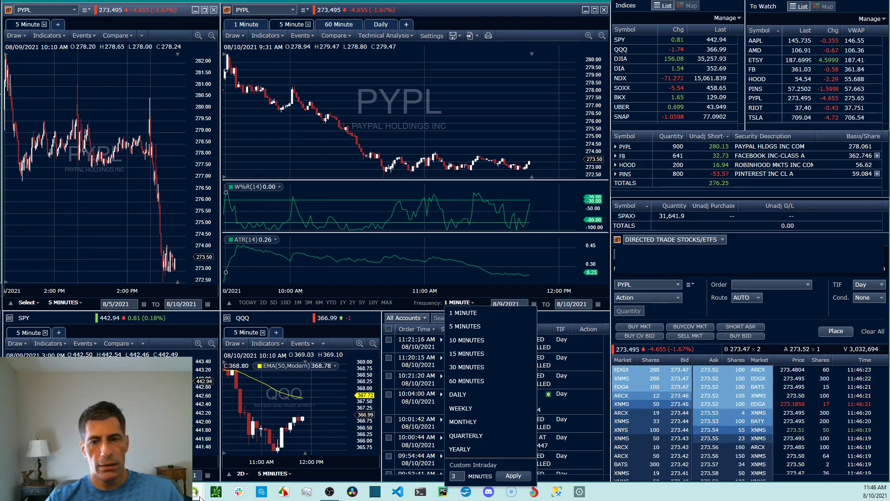
Browse the indicators for the 1-minute PYPL chart and add the Ultimate Oscillator.
click(232, 460)
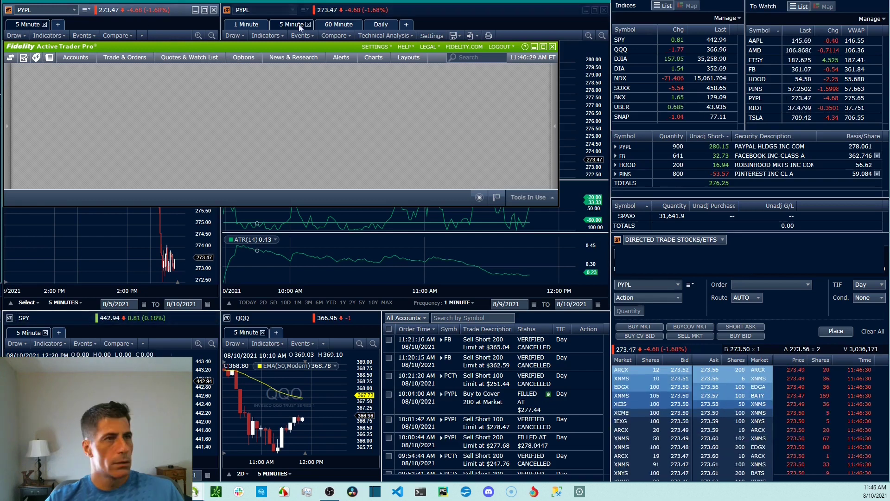
click(459, 8)
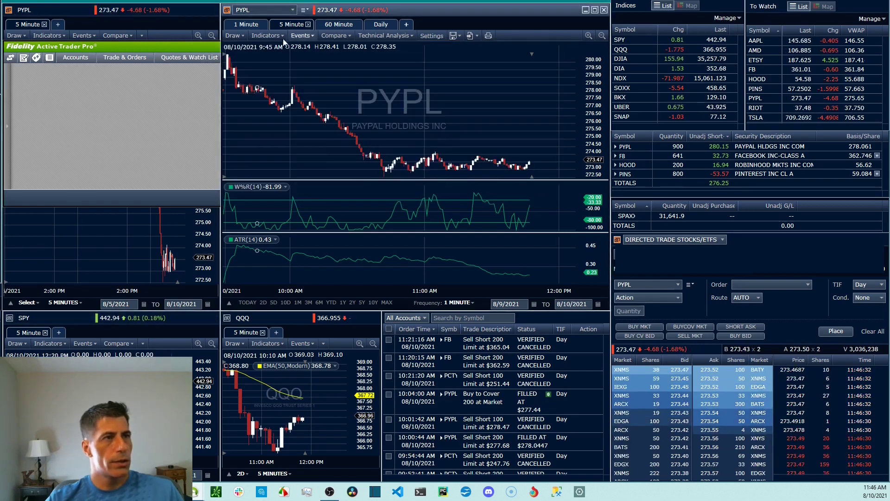
click(266, 36)
click(418, 63)
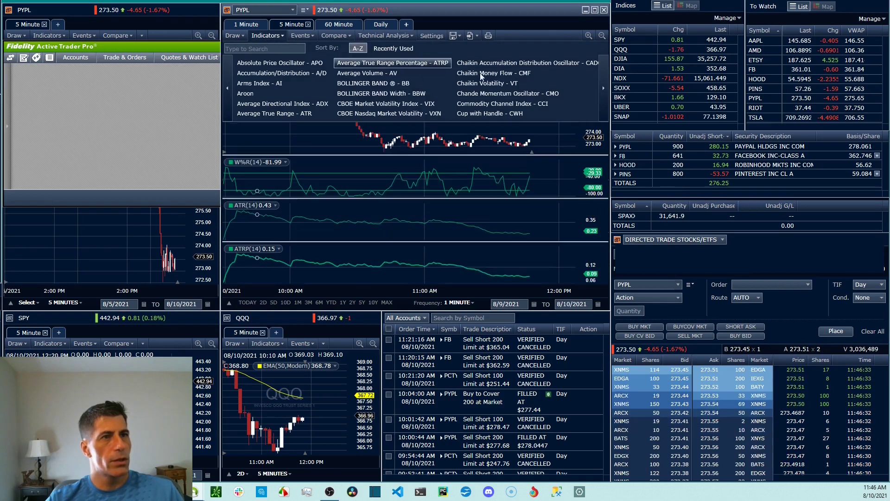
click(603, 87)
click(603, 87)
click(603, 87)
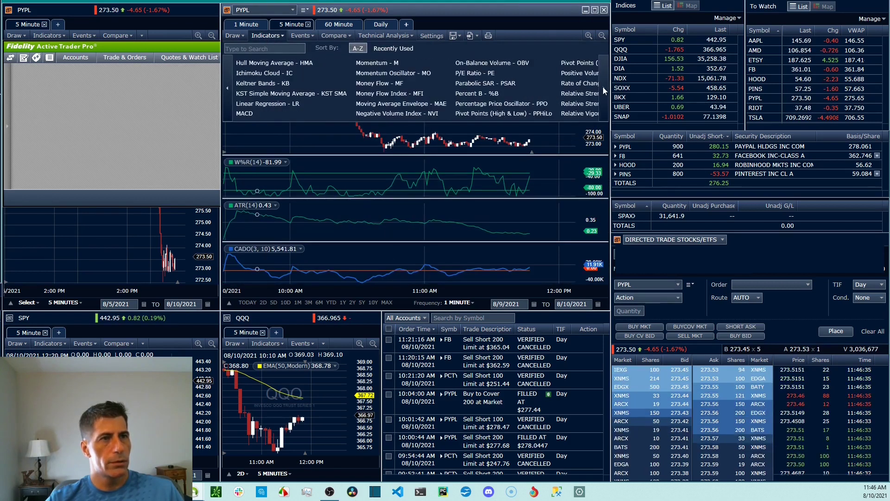
click(603, 87)
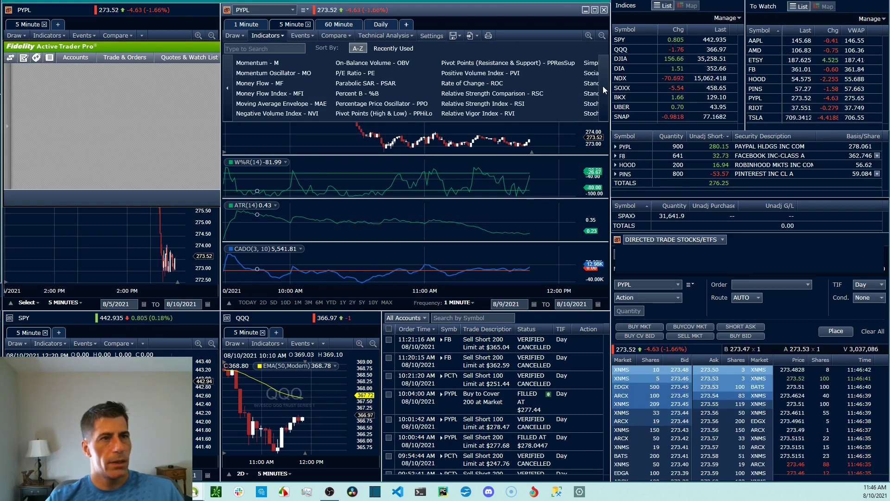
click(604, 88)
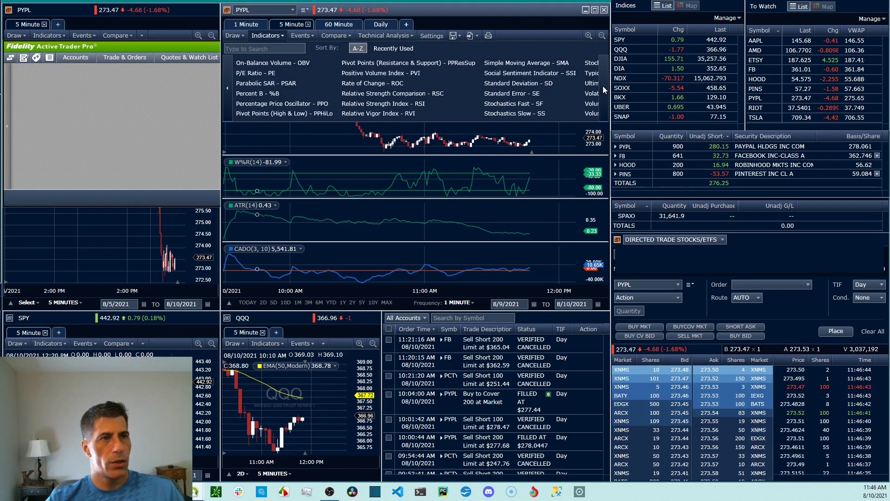
click(603, 86)
click(598, 84)
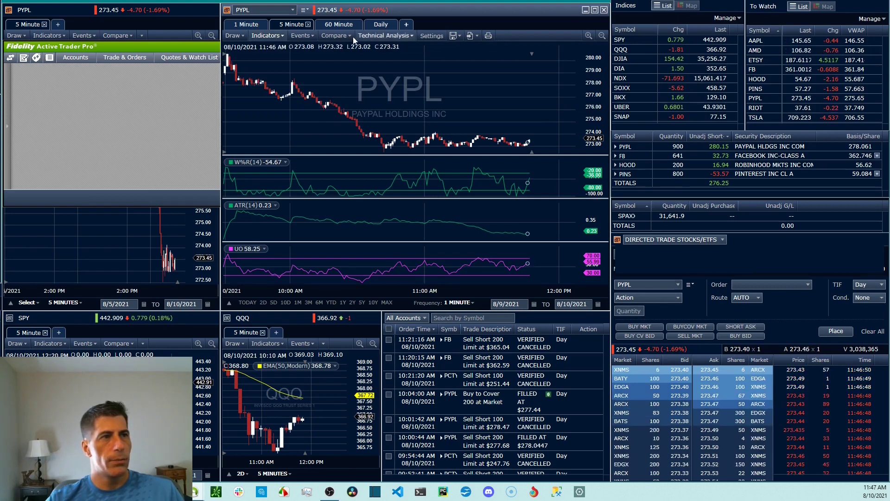
Try out the Volatility and Williams %R indicators on the 1-minute PYPL chart.
click(267, 36)
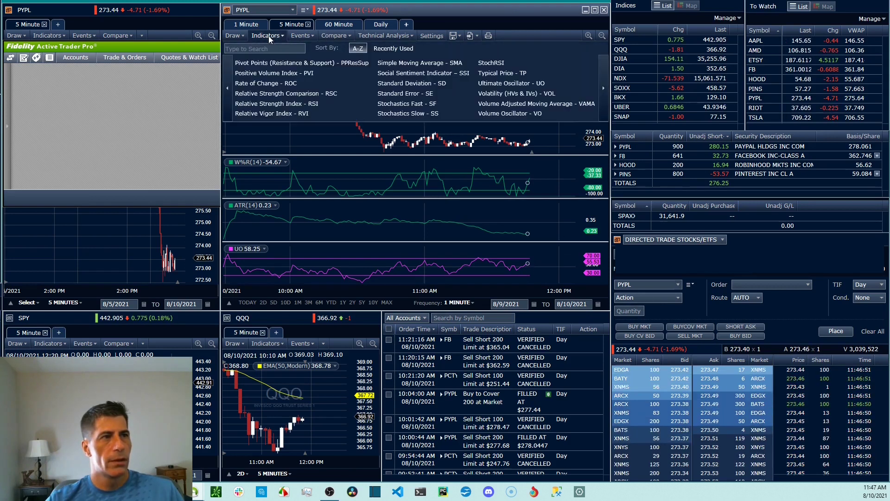
click(529, 94)
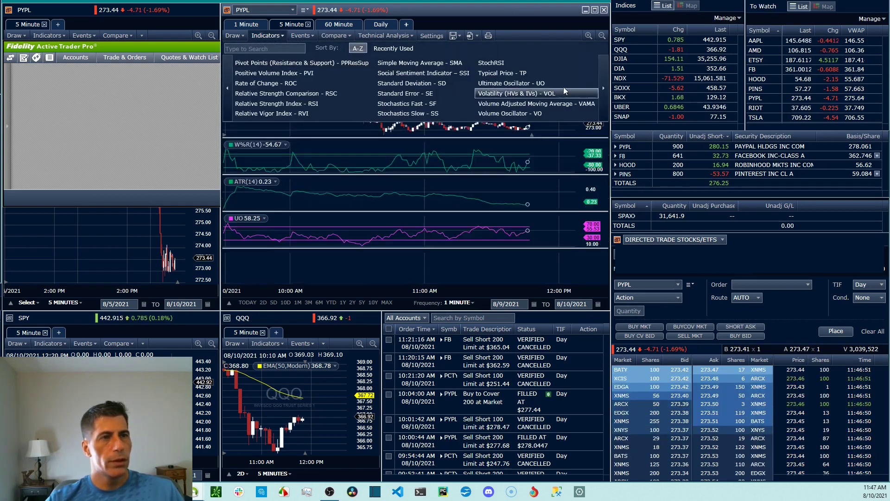
click(603, 88)
click(598, 88)
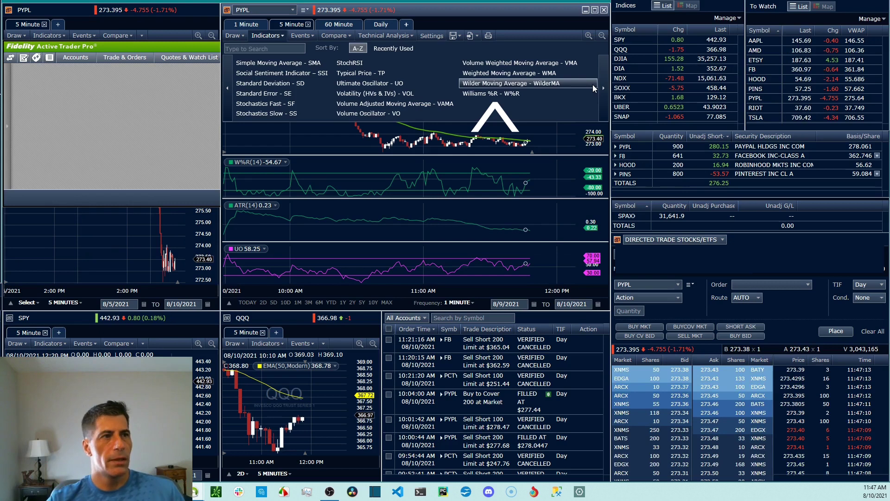
click(496, 95)
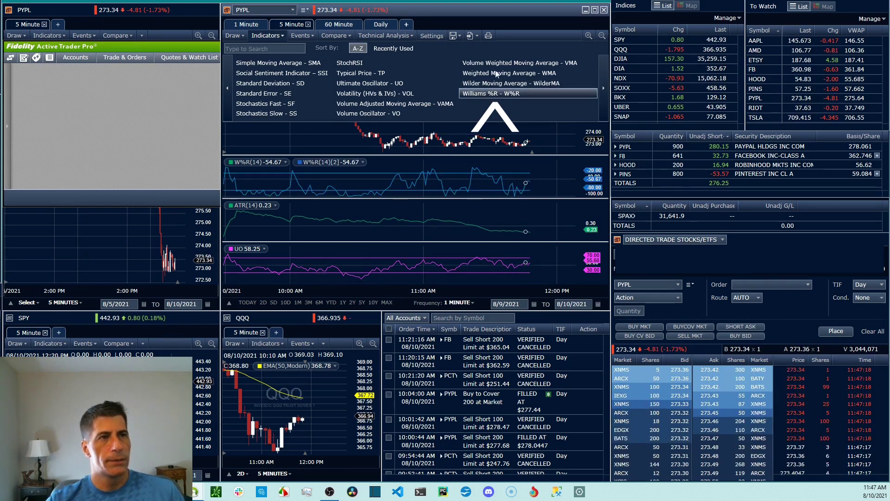
click(495, 93)
Remove the Ultimate Oscillator from the 1-minute PYPL chart.
click(87, 236)
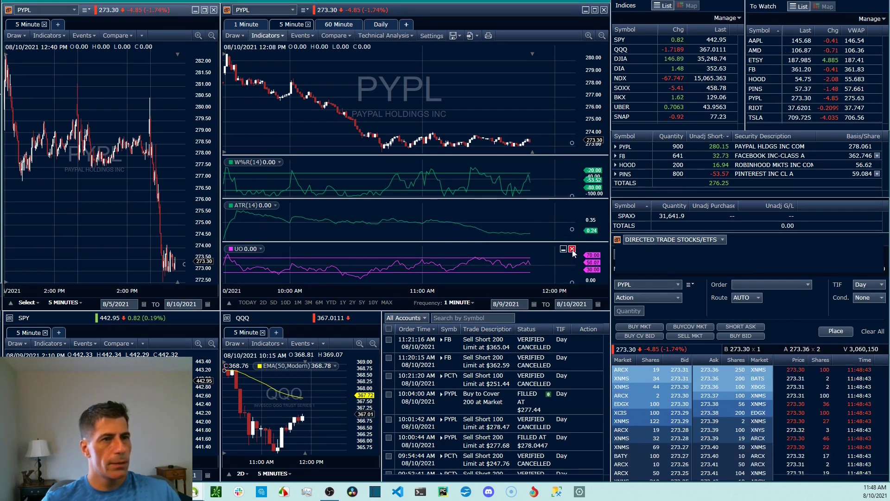
click(573, 250)
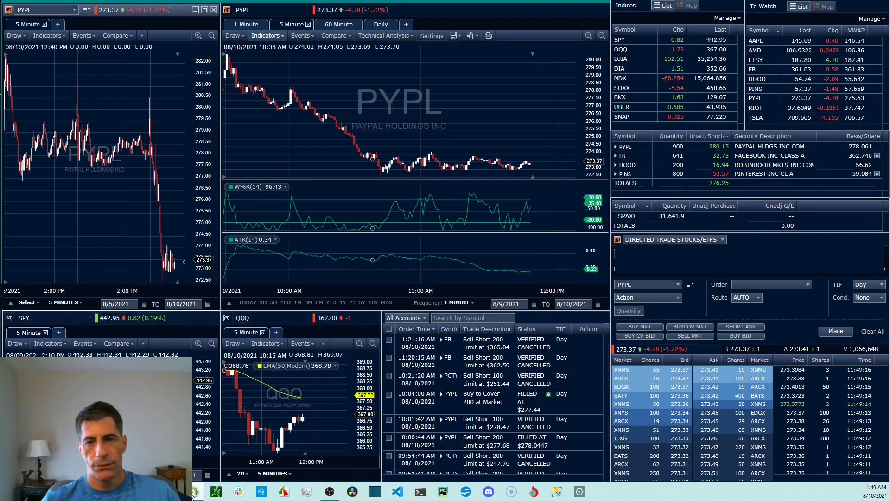
Bring the main window back up and review the available trade and order tools.
mouse_move(195, 491)
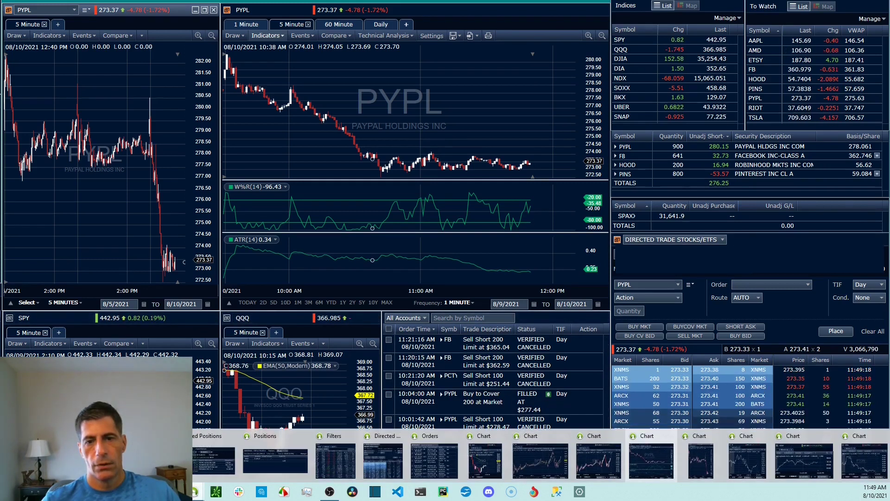
click(194, 491)
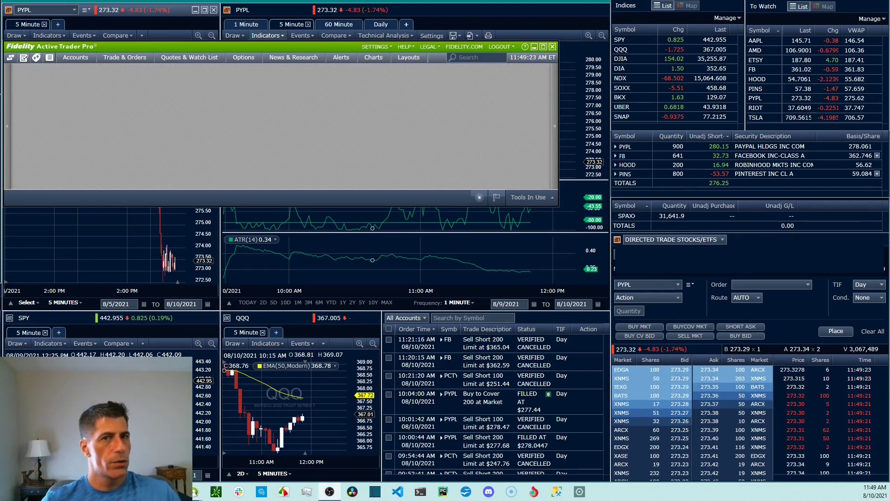
click(125, 57)
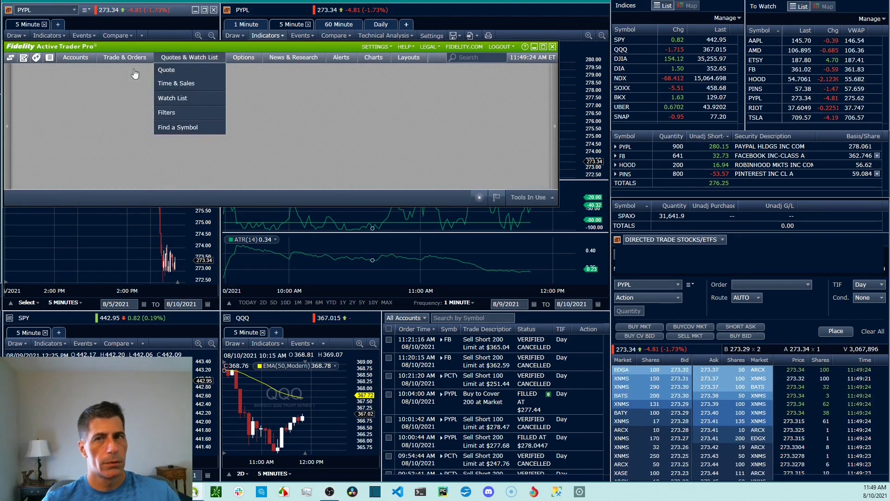
mouse_move(128, 58)
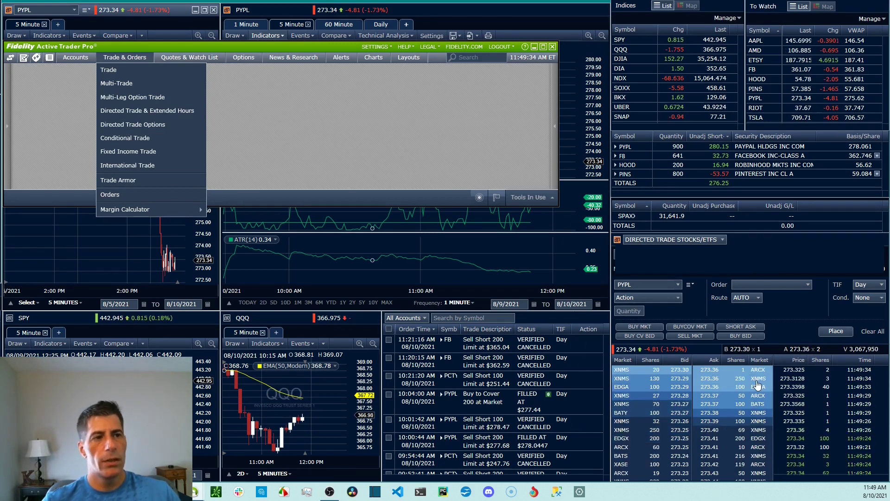
Place a day limit order to sell short 200 shares of PYPL at 278.00, and cancel it.
click(744, 328)
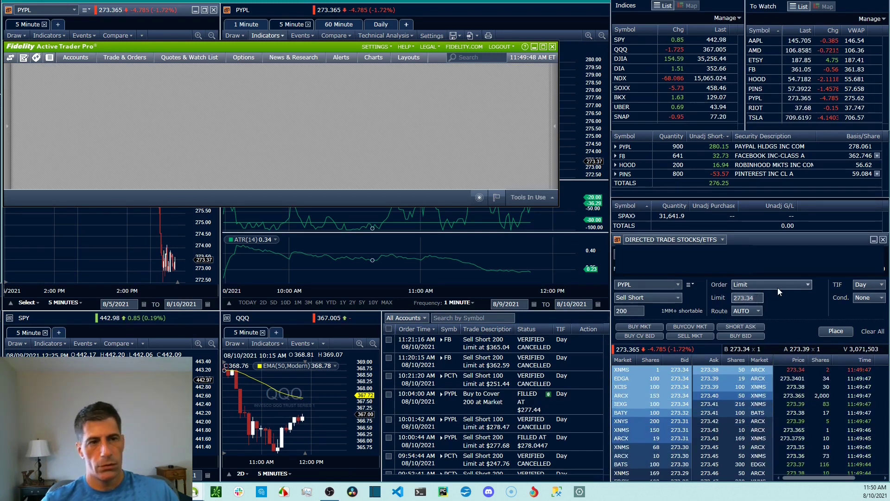
key(BackSpace)
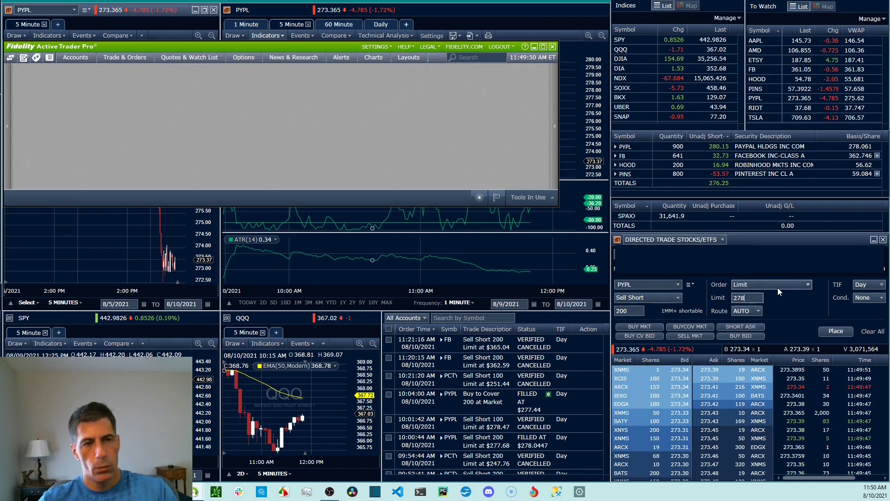
text(278.00)
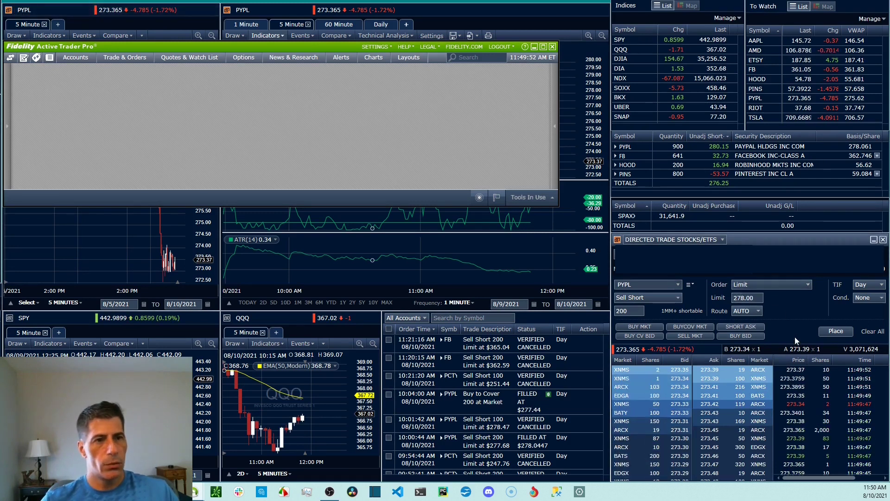
click(836, 331)
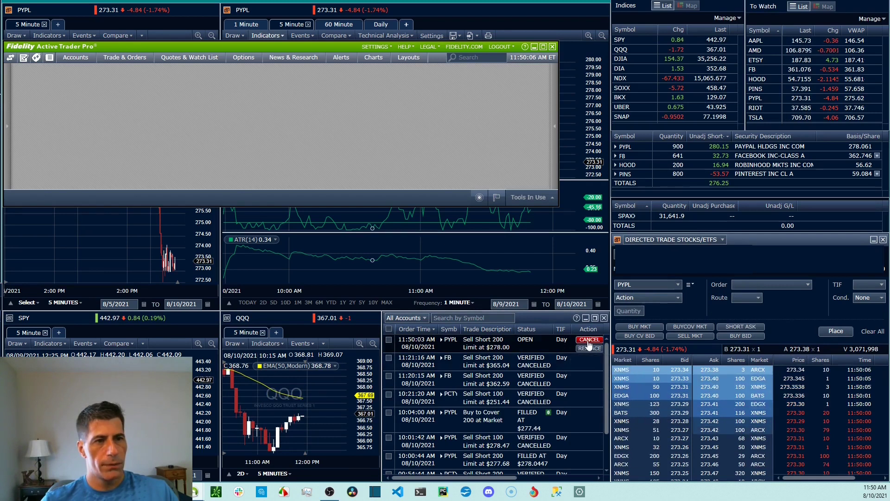
click(589, 342)
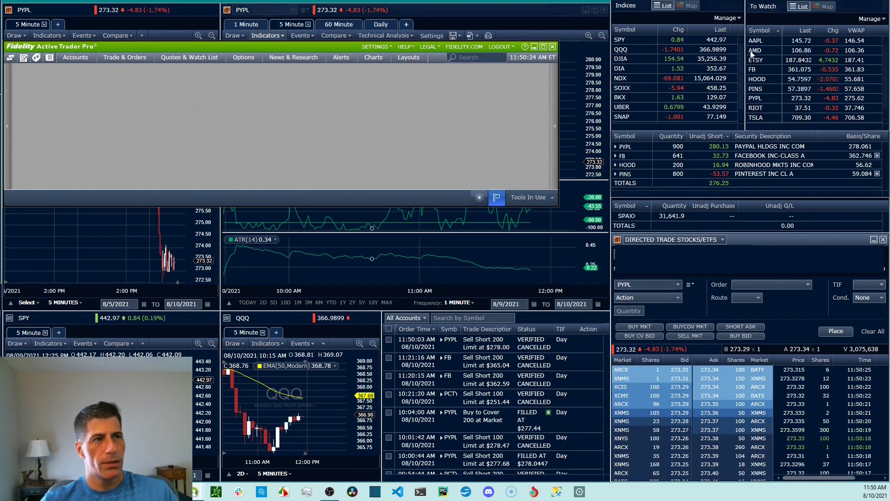
Open the Directed Trade settings and examine the BUY MKT, SHORT ASK and BUYCOV MKT stock shortcuts.
click(374, 48)
click(376, 88)
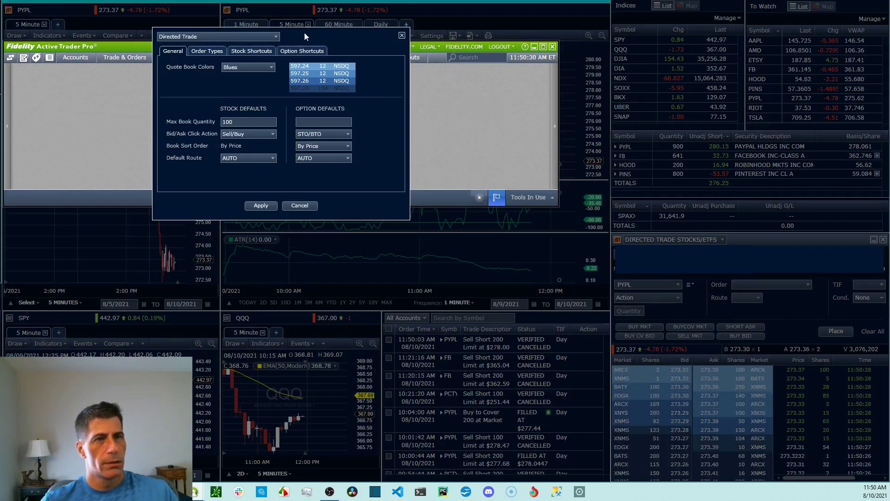
click(252, 52)
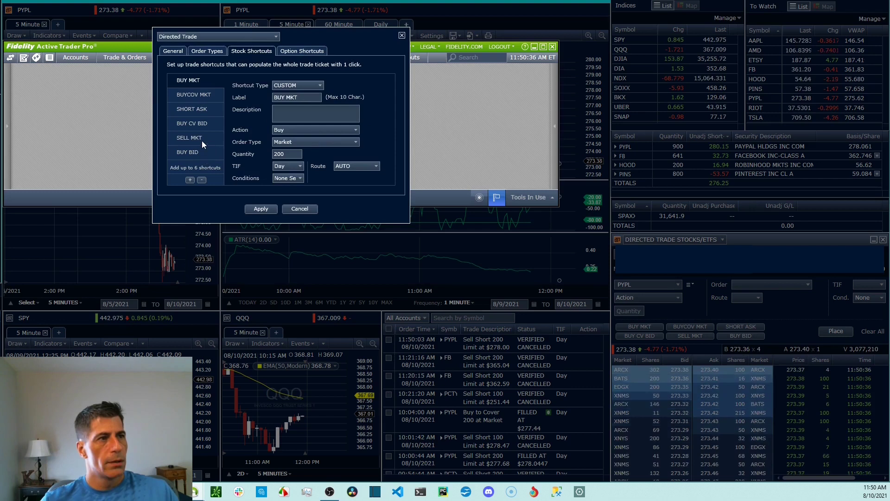
click(208, 108)
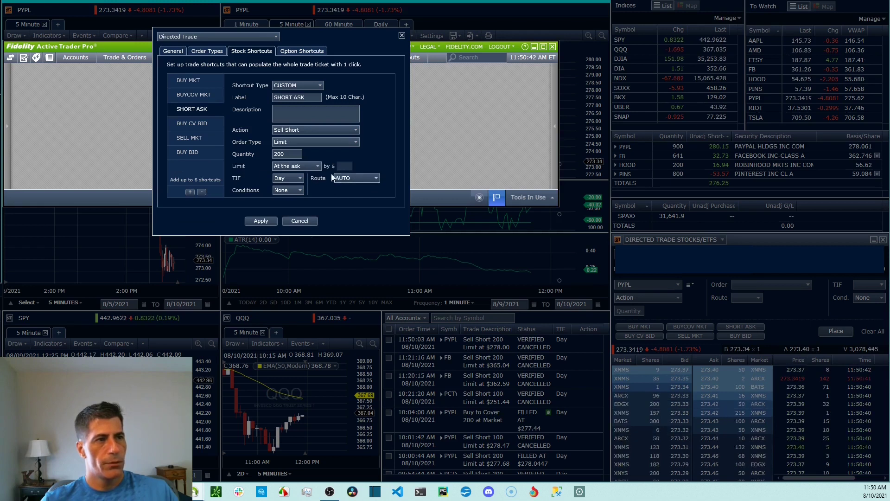
click(205, 96)
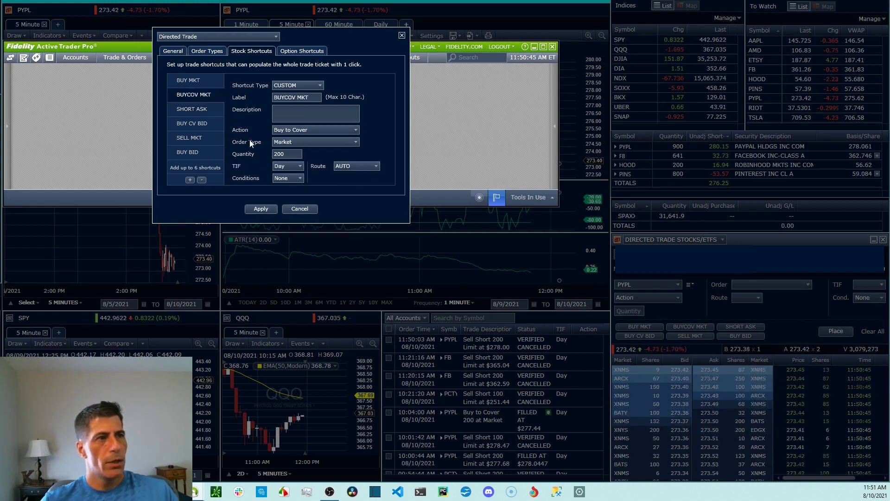
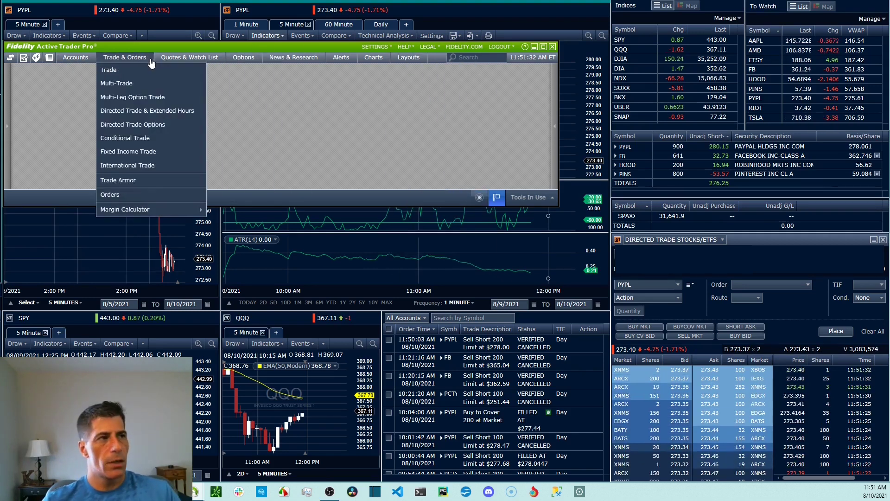
Review the quote, watch list and account tools available in the main window.
mouse_move(190, 57)
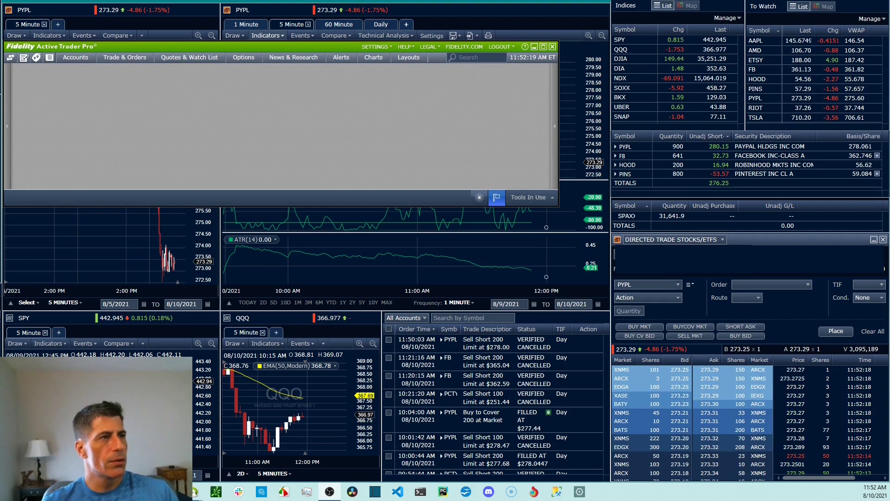
click(76, 57)
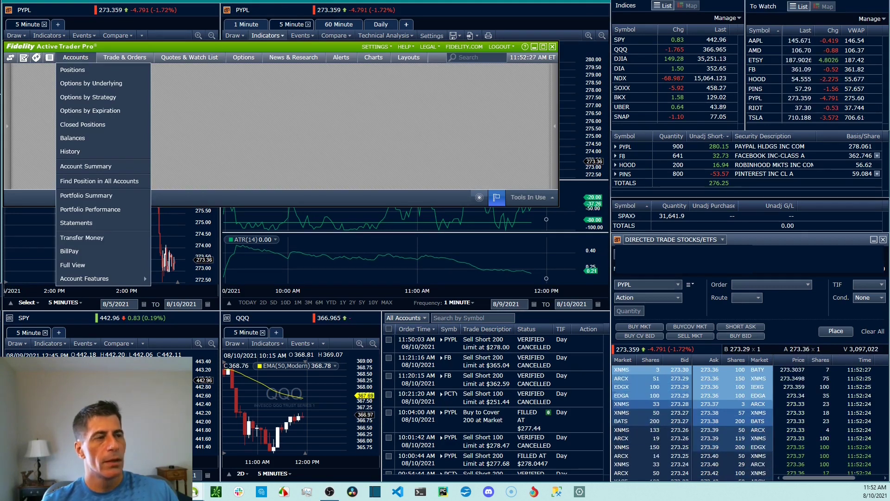
key(alt+Tab)
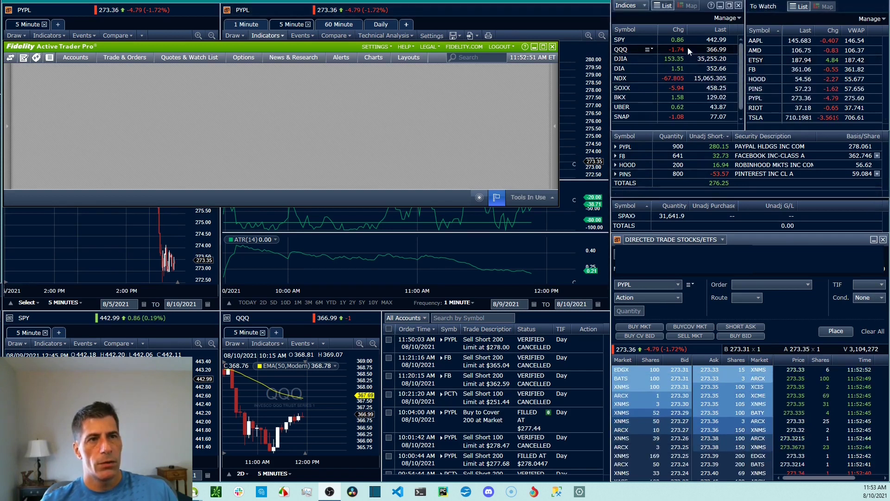
Review the management options of the Indices watch list and the other watch lists it can show.
click(722, 21)
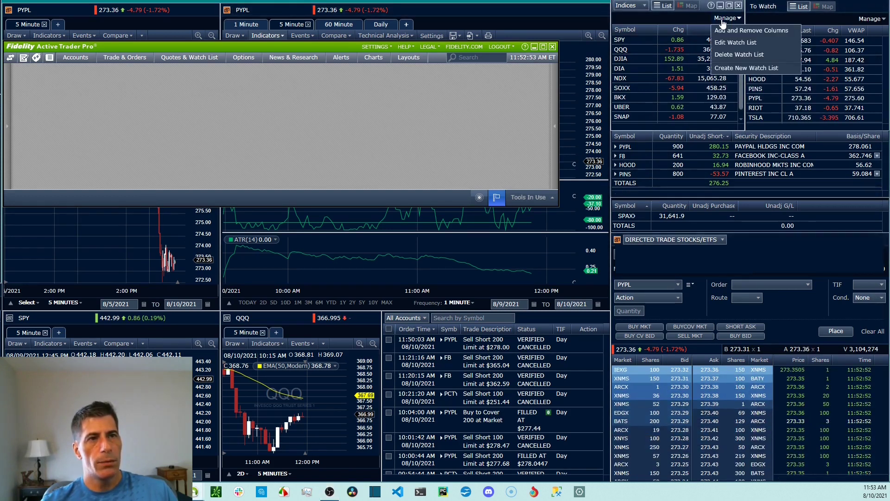
click(722, 44)
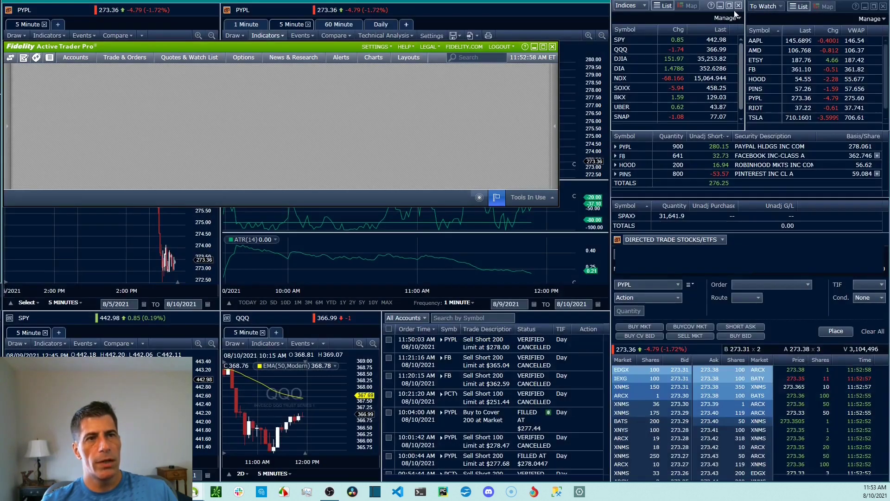
click(763, 8)
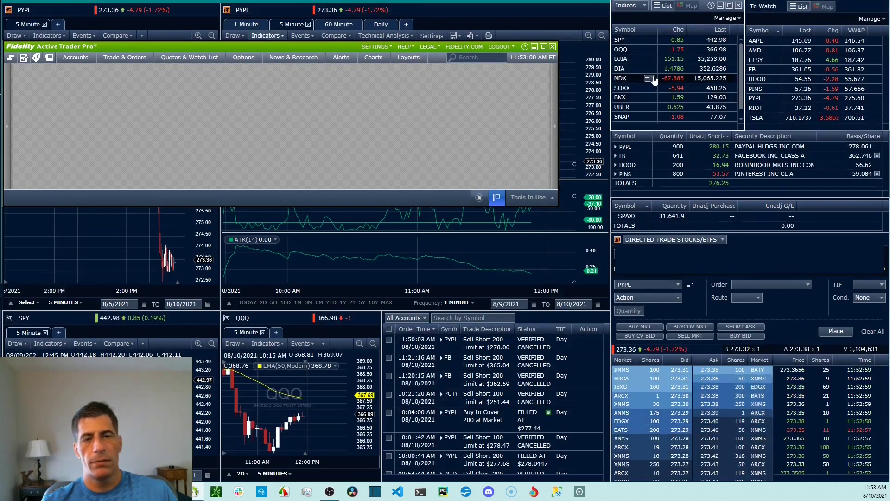
click(645, 6)
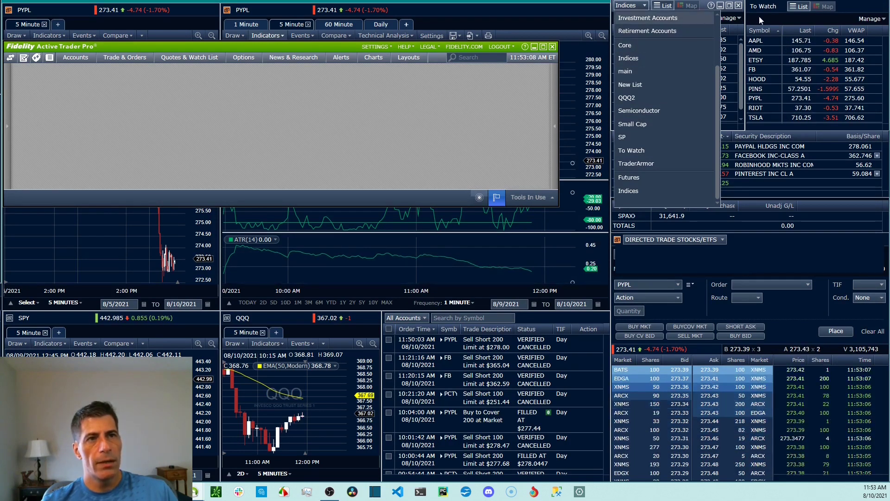
click(736, 21)
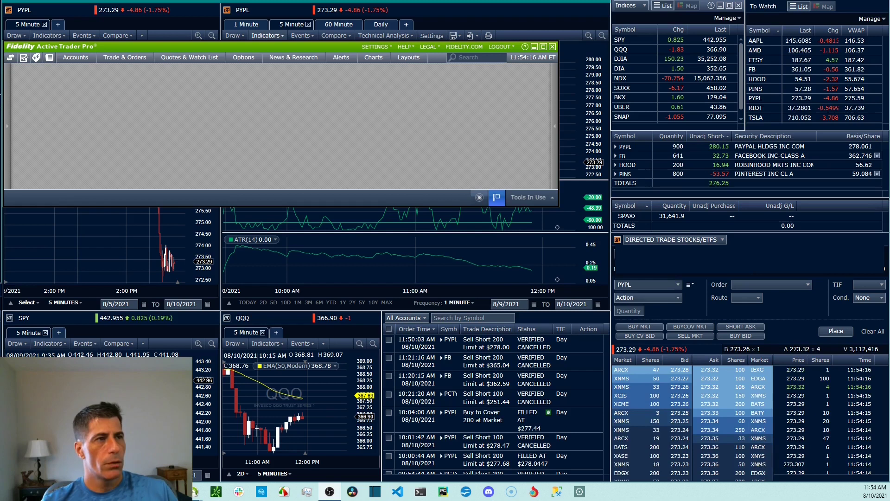
Open the Filters tool to examine the most active stocks across all markets, close it, and bring the PYPL charts to the front.
click(193, 60)
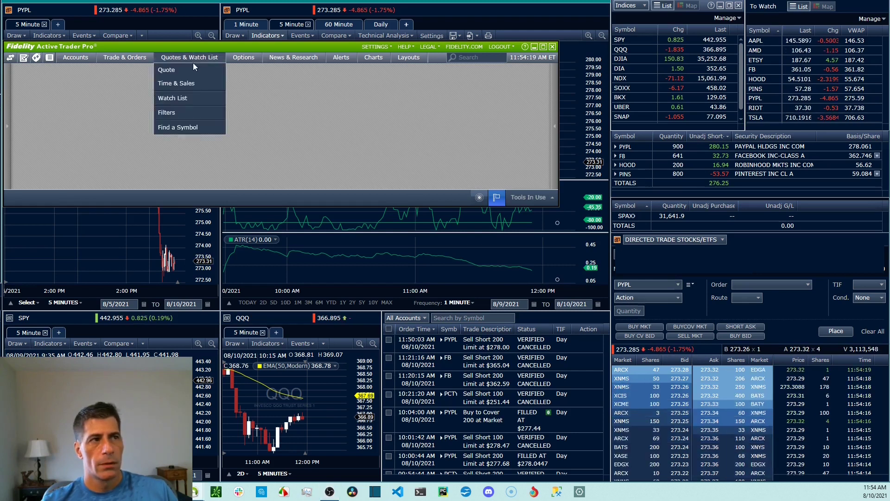
click(163, 113)
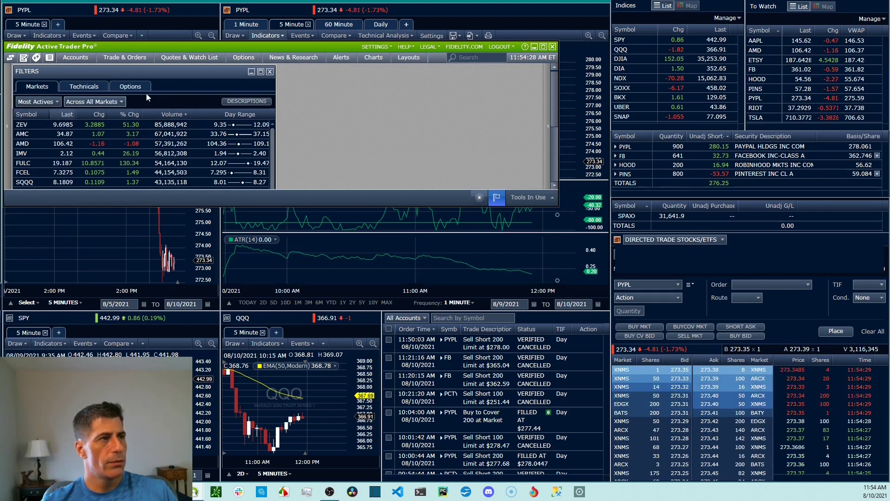
click(269, 72)
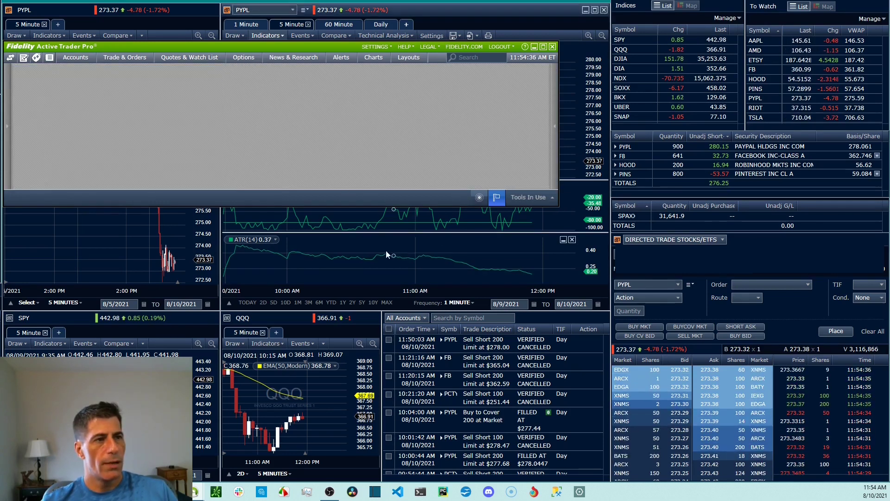
click(100, 221)
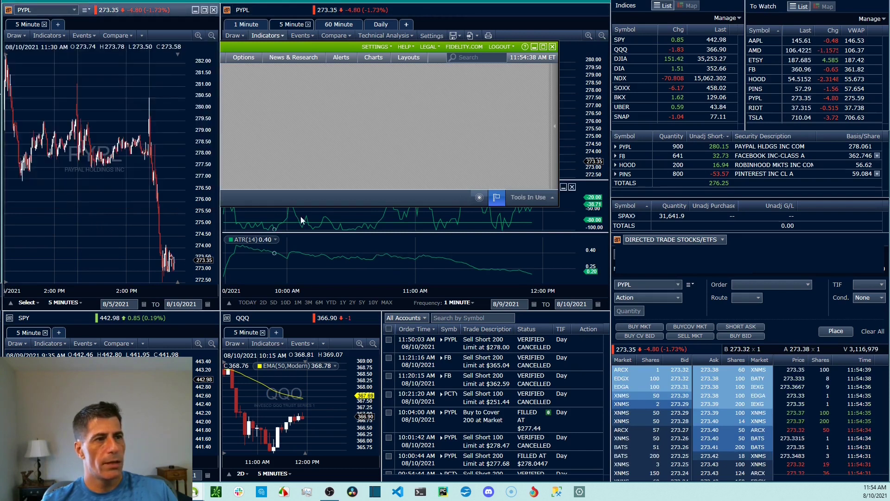
click(346, 221)
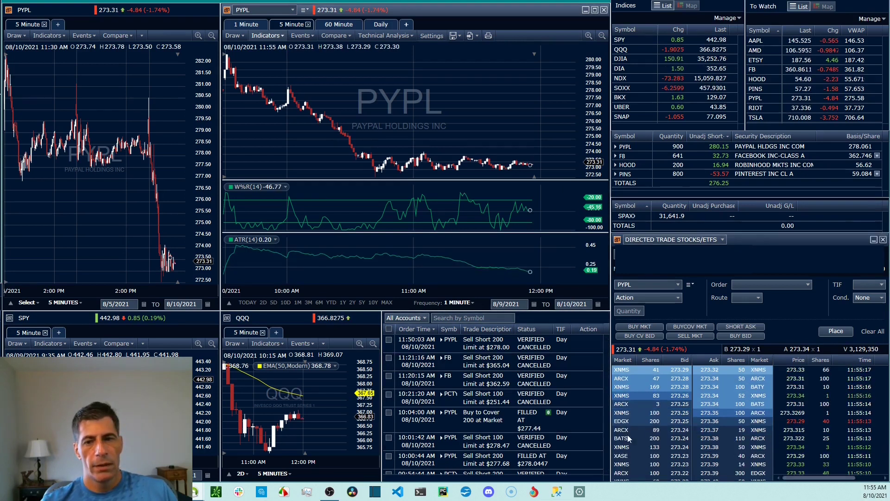
Bring the main window back up and review the saved and preset layouts without switching.
mouse_move(193, 492)
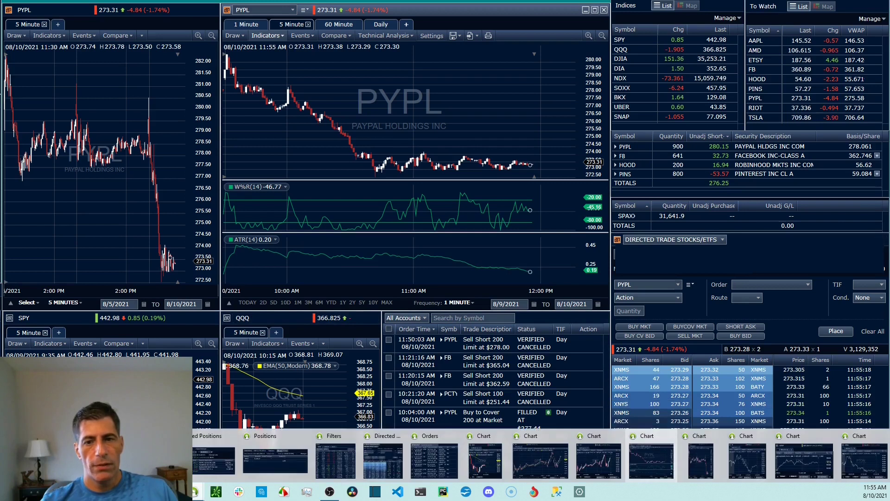
click(239, 460)
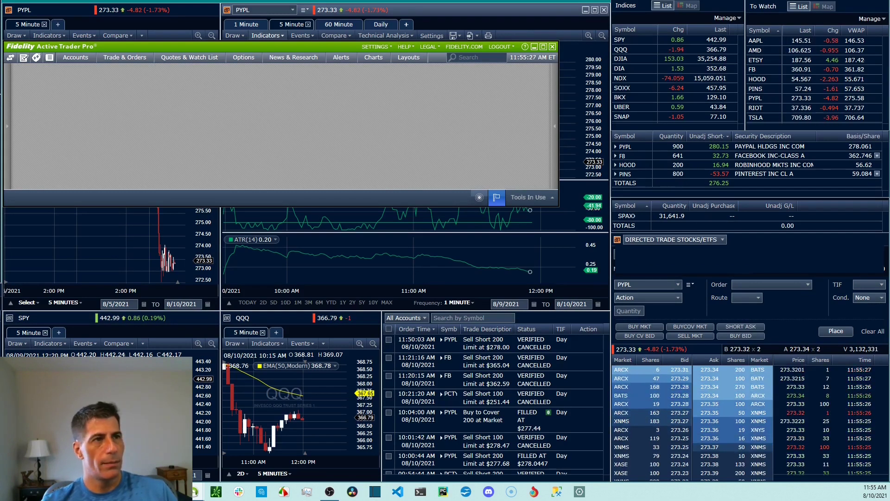
click(414, 59)
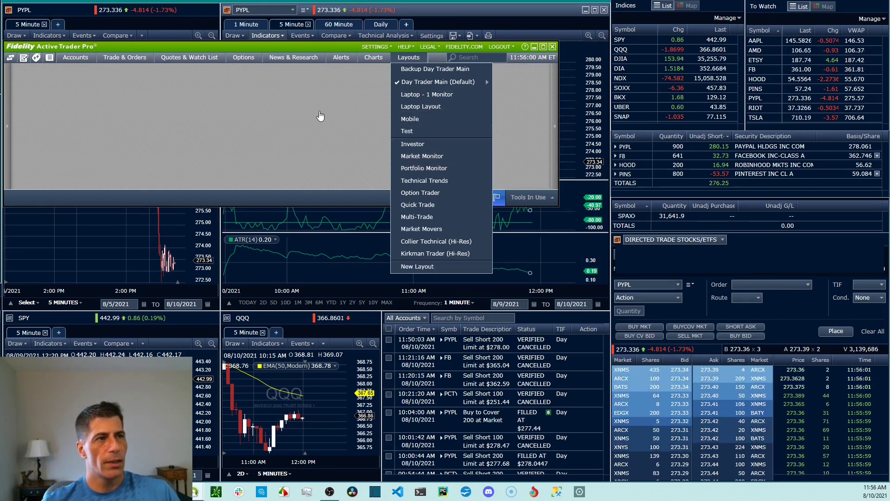
click(340, 124)
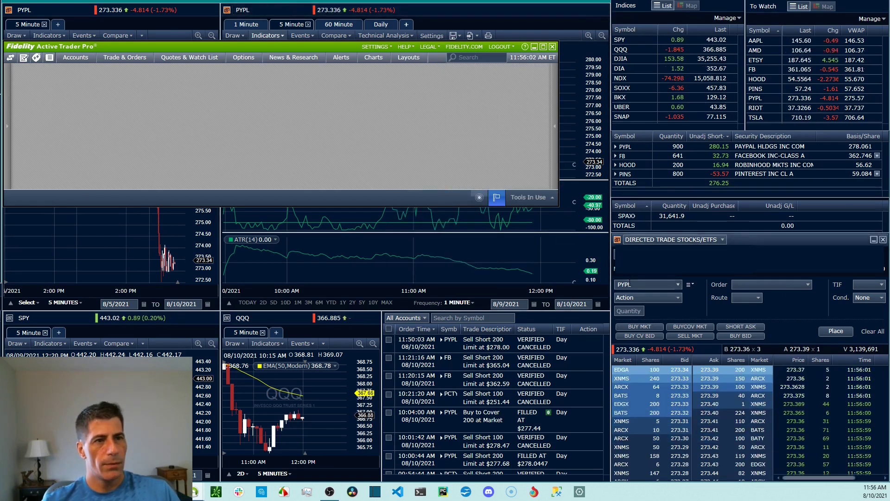
Bring the PYPL charts to the front and load FB in the directed trade ticket and its linked charts.
click(459, 13)
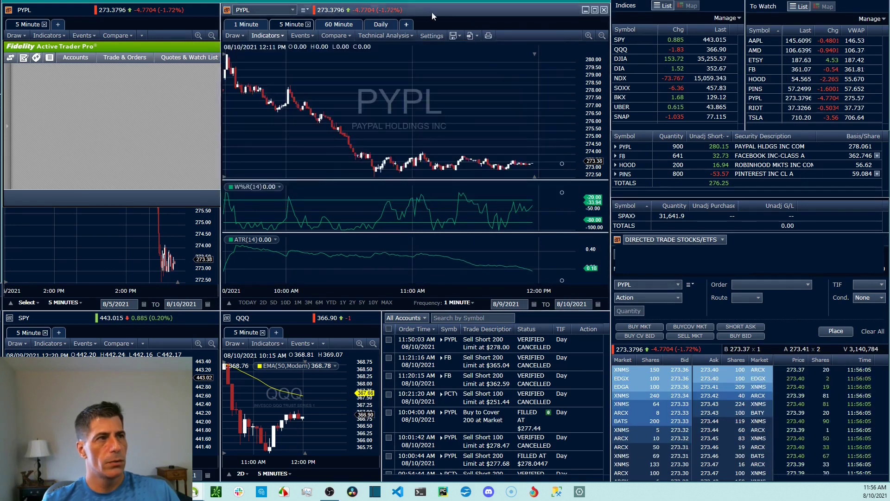
click(171, 256)
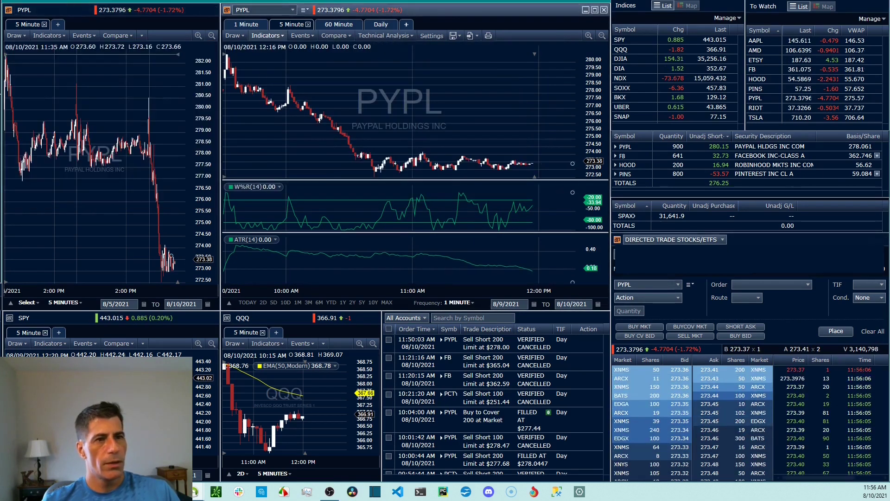
click(656, 285)
text(FB)
key(Return)
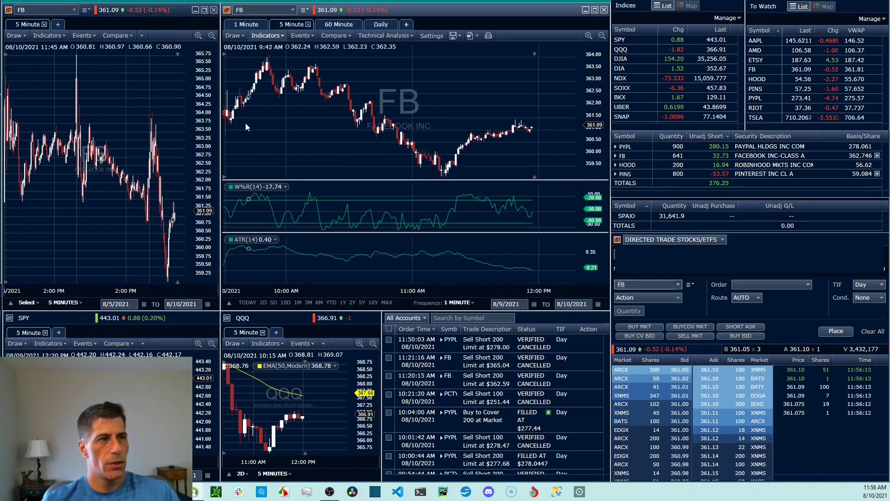
Clear the symbol in the directed trade ticket and check the color link options of the ticket and the 1-minute chart.
click(651, 285)
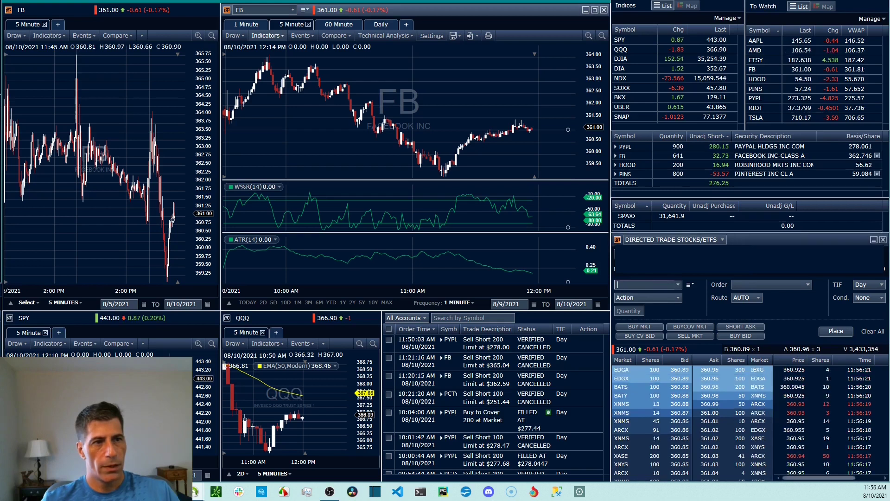
key(Return)
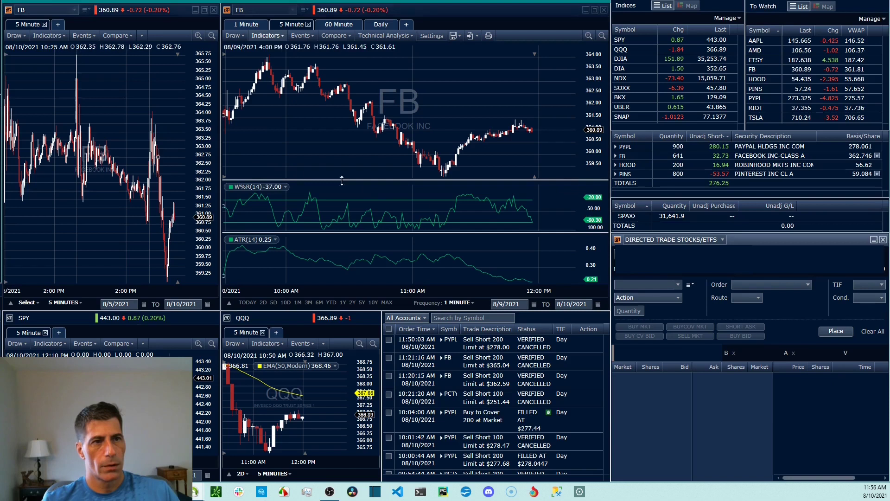
mouse_move(575, 246)
click(618, 240)
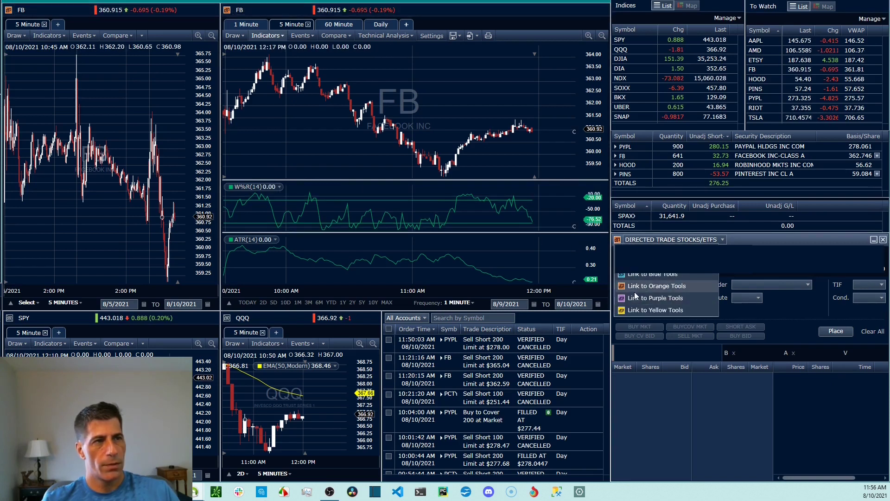
click(226, 10)
click(226, 11)
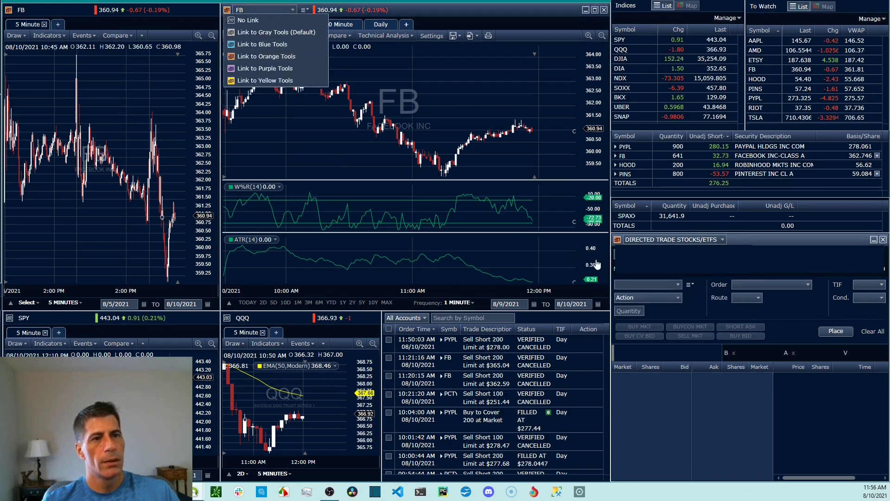
click(608, 271)
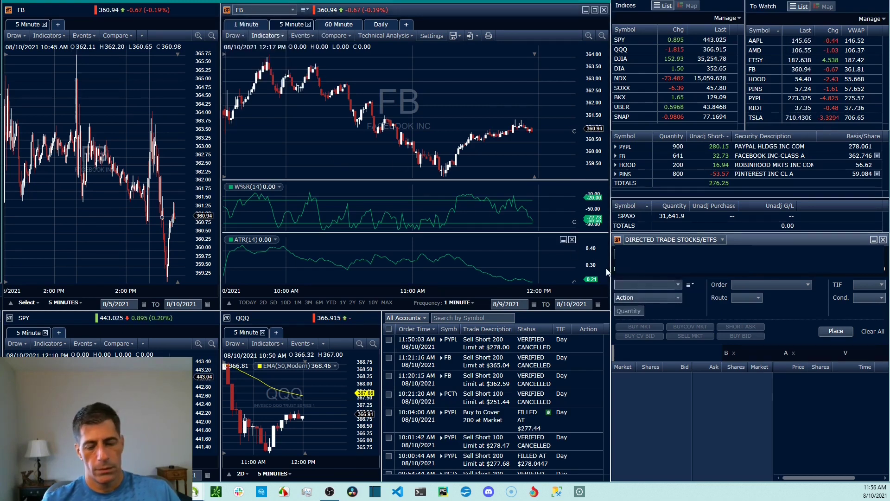
Load MU in the linked charts and directed trade ticket.
text(MU)
key(Return)
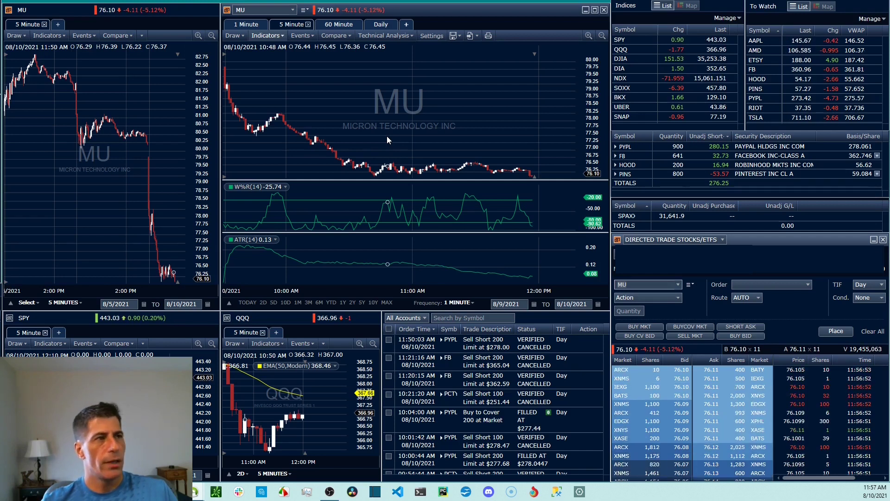
click(145, 199)
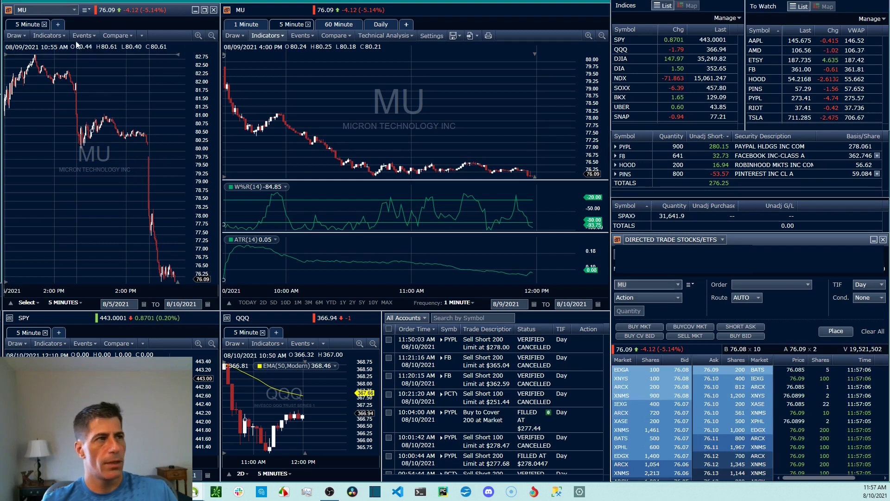
Change the symbol of the smaller 5-minute MU chart to FB so all linked tools follow it.
click(38, 9)
text(FB)
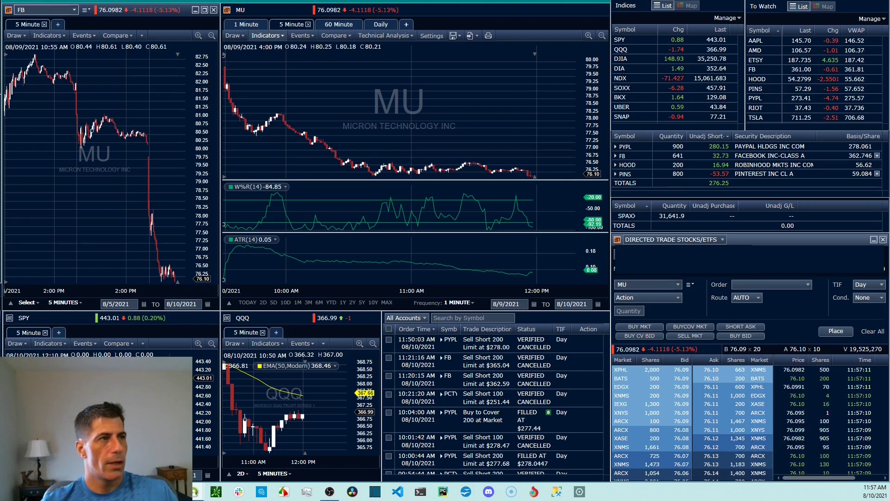
key(Return)
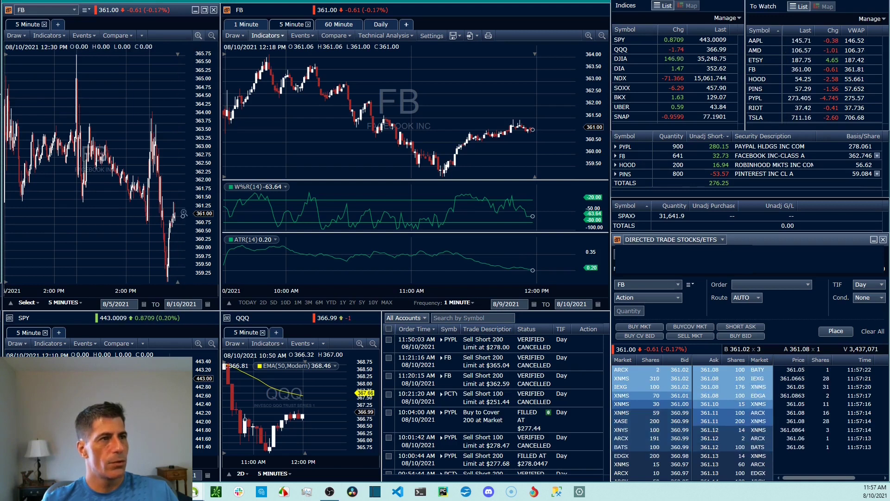
scroll(108, 204, up, 3)
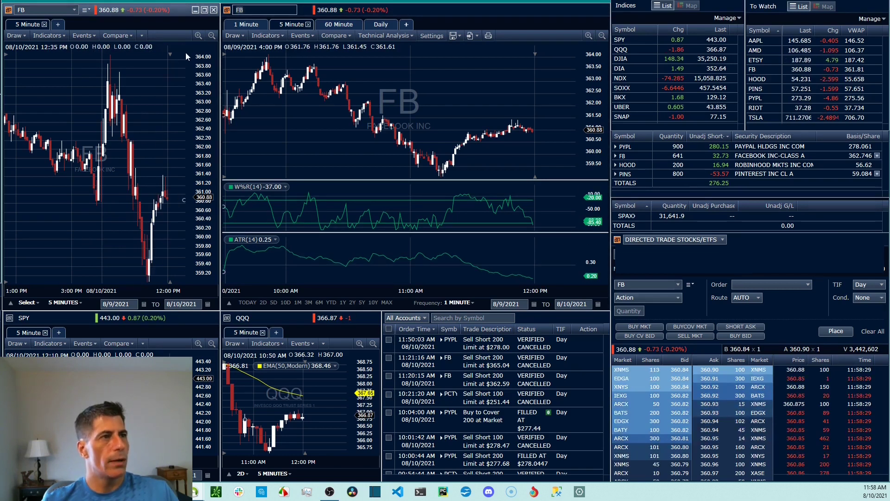
Review FB's earlier candles on the smaller 5-minute chart and load AMD in the directed trade ticket and its linked charts.
drag(138, 98, 65, 110)
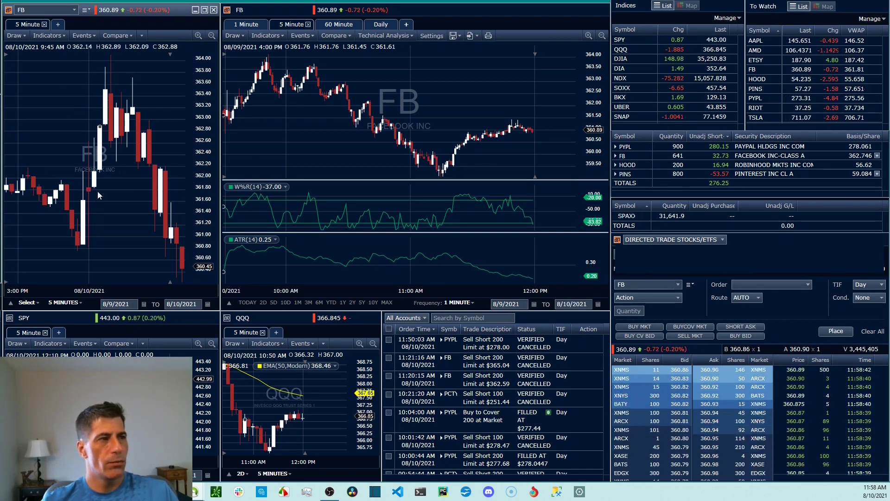
drag(59, 152, 90, 149)
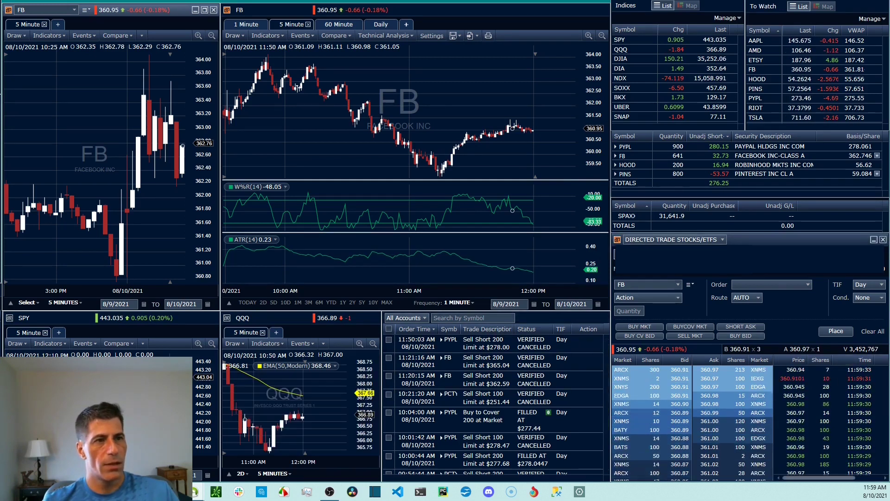
click(644, 284)
text(AMD)
key(Return)
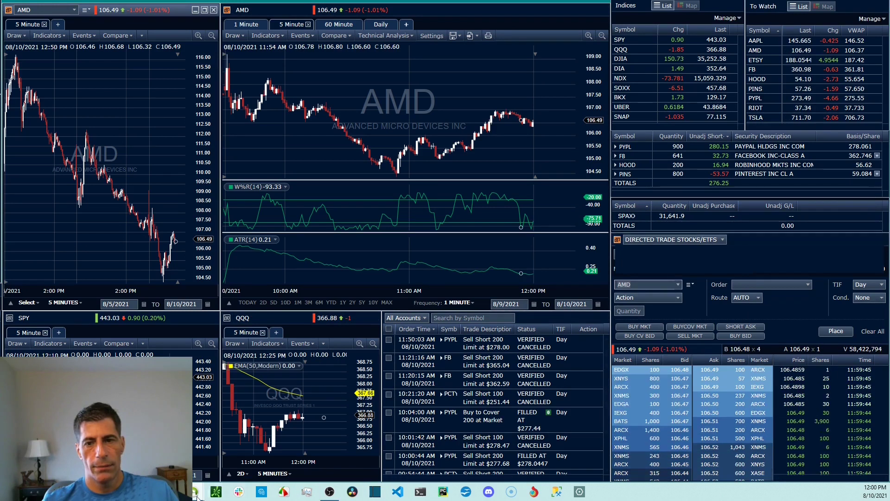
Bring the main Active Trader Pro window in front of the layout and review the available layouts and account tools.
mouse_move(194, 493)
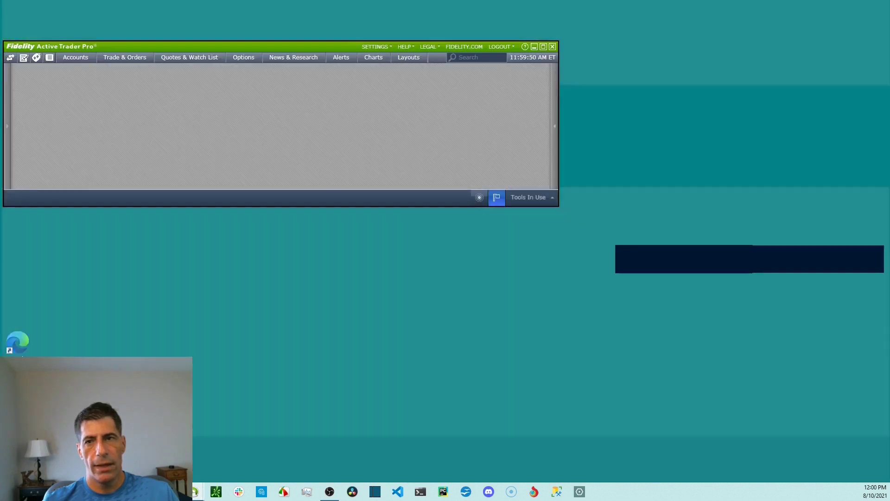
click(158, 461)
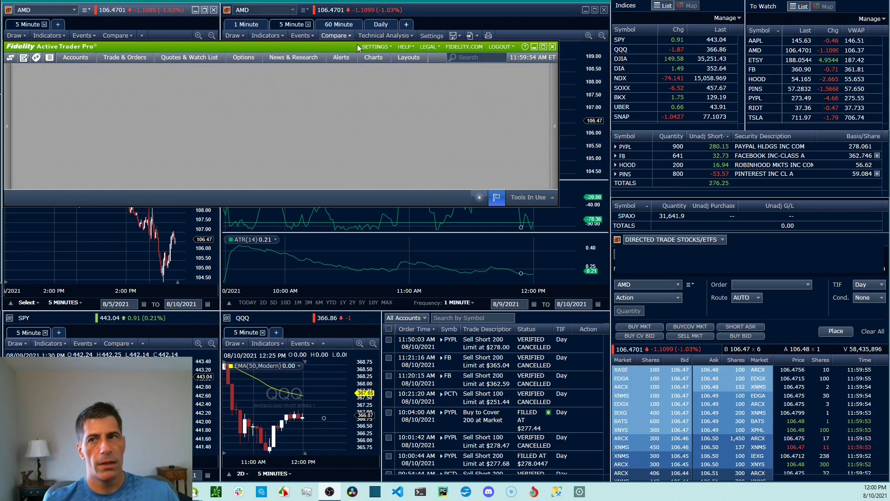
click(412, 57)
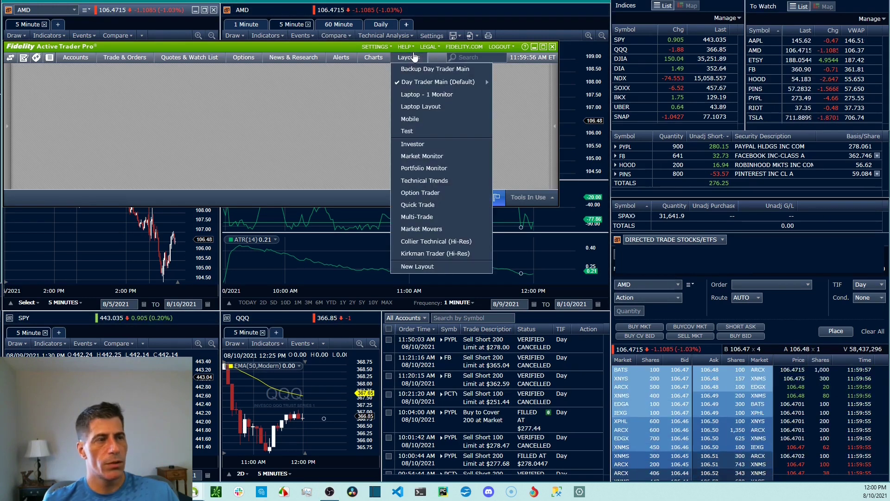
click(81, 58)
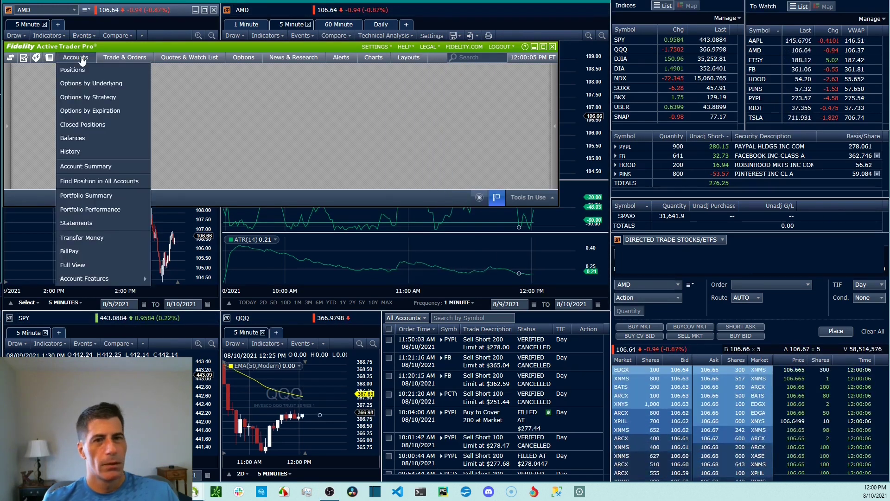